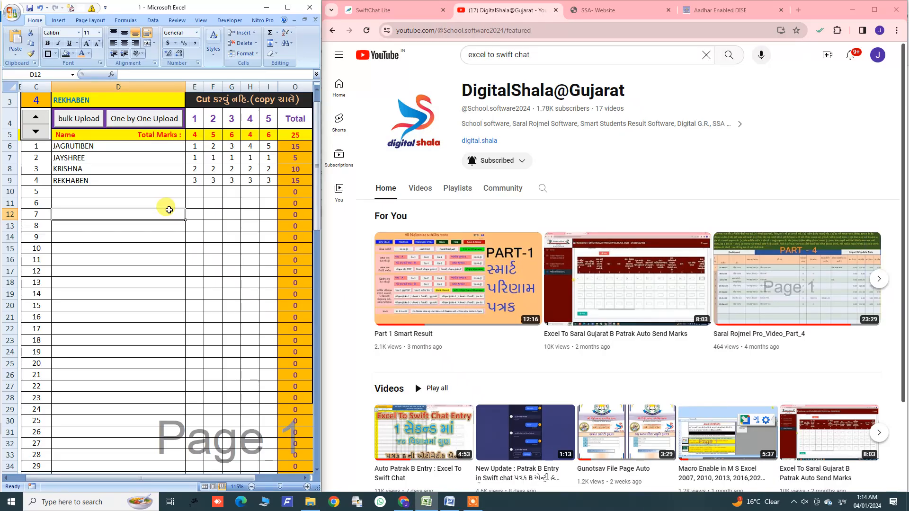
# Step: Show the Xamta chat in SwiftChat and examine the student names and marks rows in the Excel sheet
pyautogui.click(374, 11)
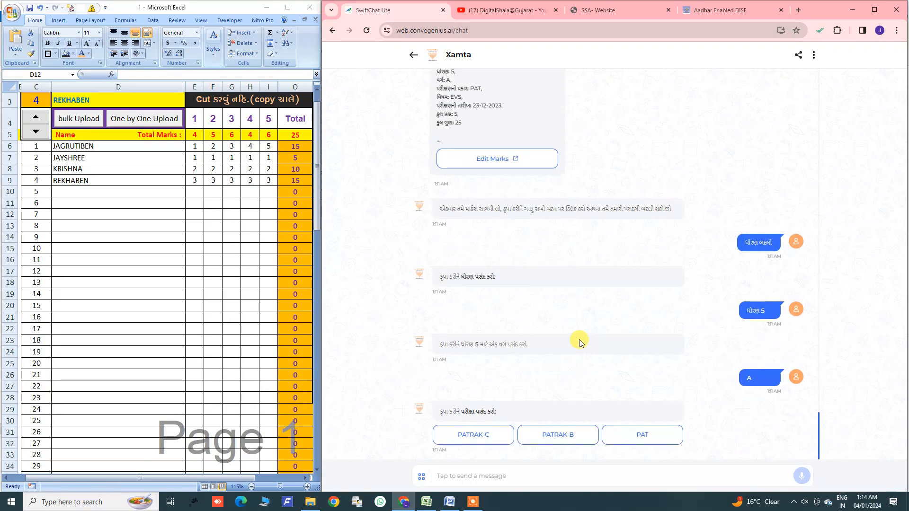
pyautogui.click(154, 234)
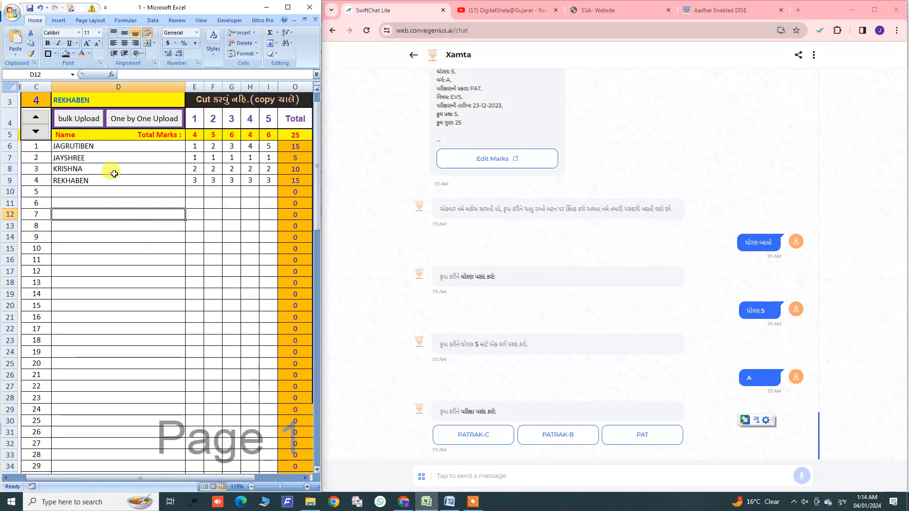
pyautogui.moveTo(89, 147); pyautogui.dragTo(283, 365)
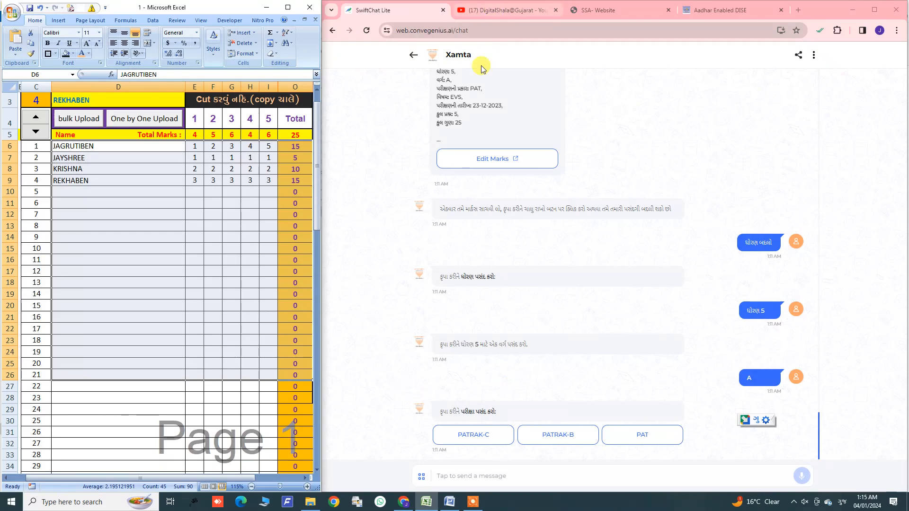
# Step: Switch to YouTube, look through the DigitalShala@Gujarat channel's home page and open its list of videos
pyautogui.click(492, 10)
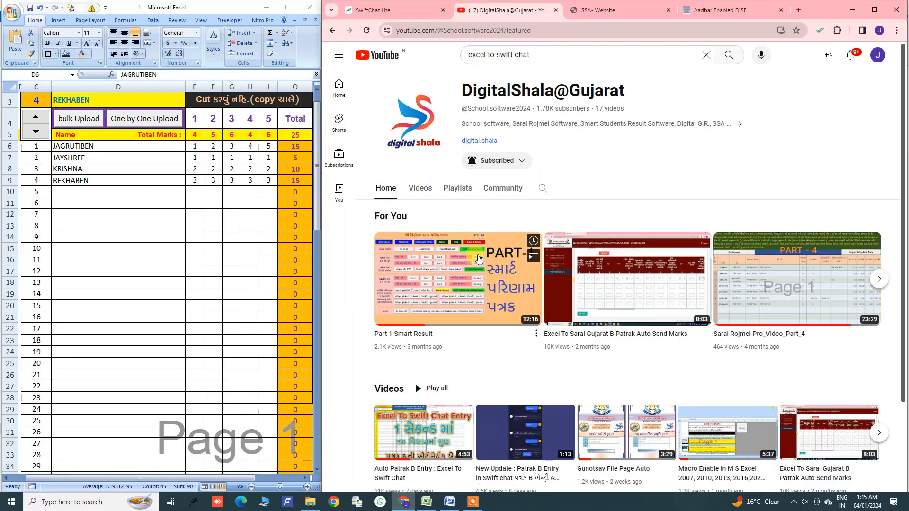
pyautogui.scroll(-2, 528, 341)
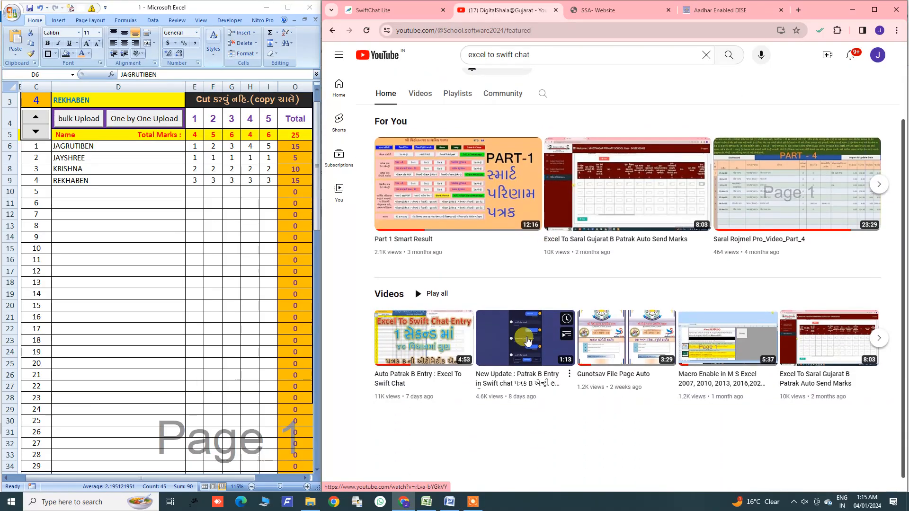
pyautogui.scroll(-1, 408, 330)
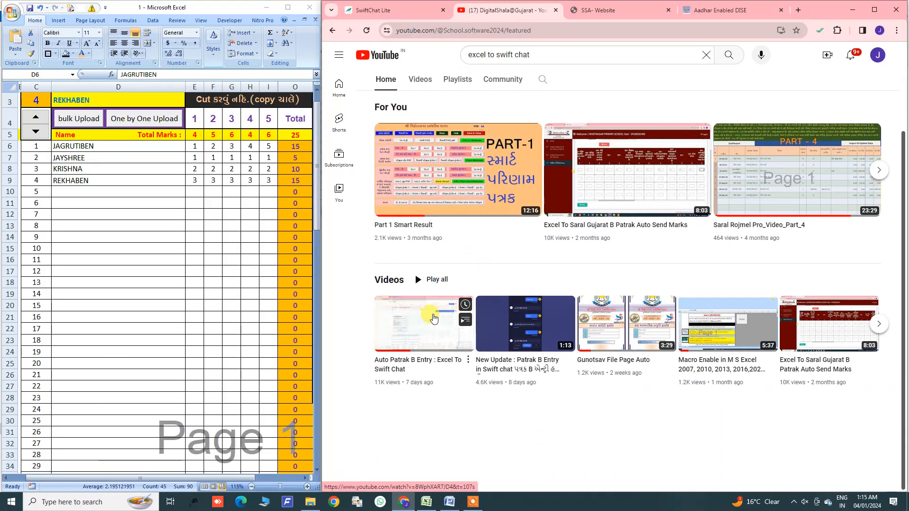
pyautogui.moveTo(443, 394); pyautogui.dragTo(374, 374)
pyautogui.click(416, 430)
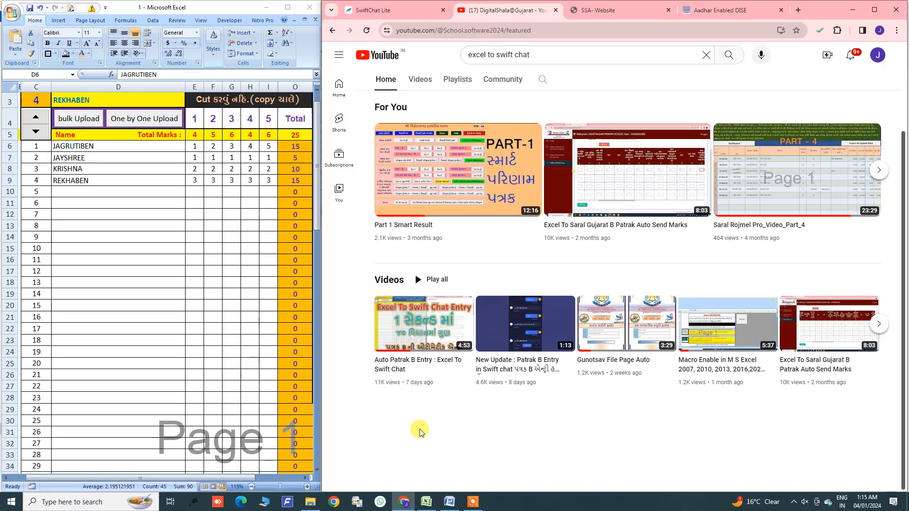
pyautogui.scroll(3, 417, 426)
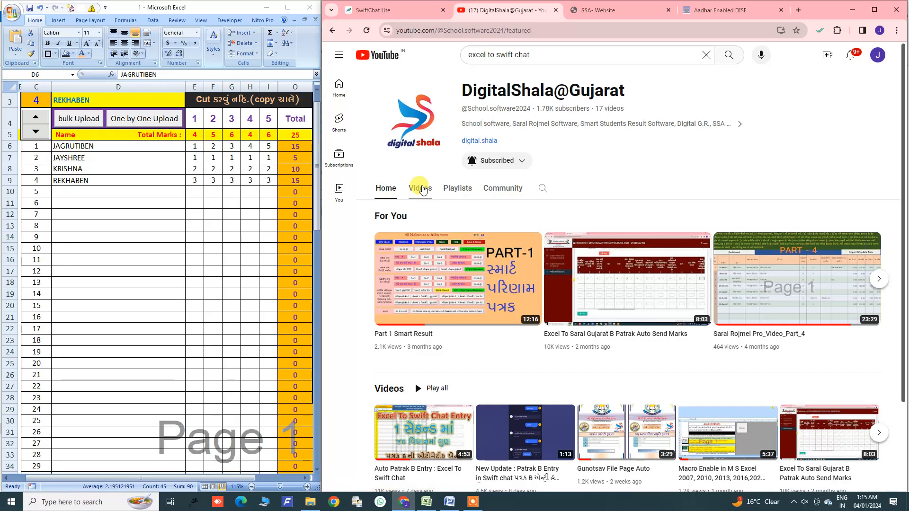
pyautogui.click(421, 188)
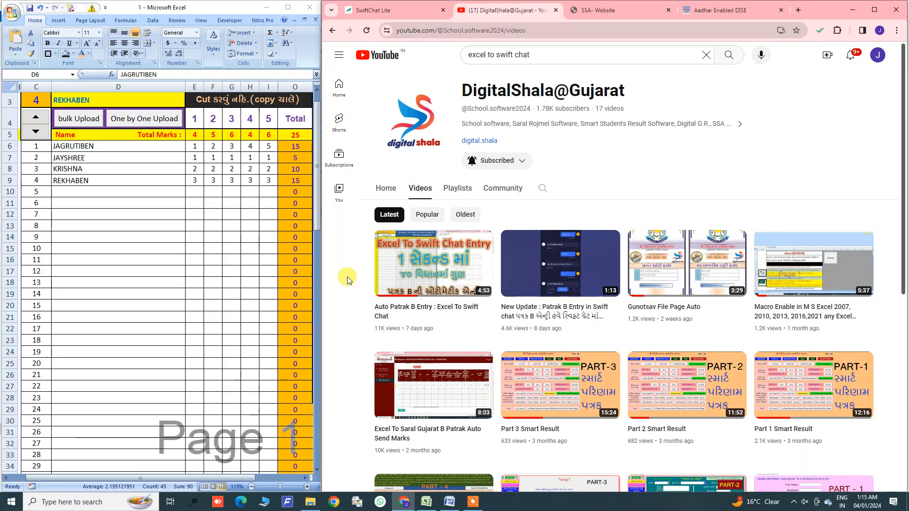
pyautogui.click(123, 184)
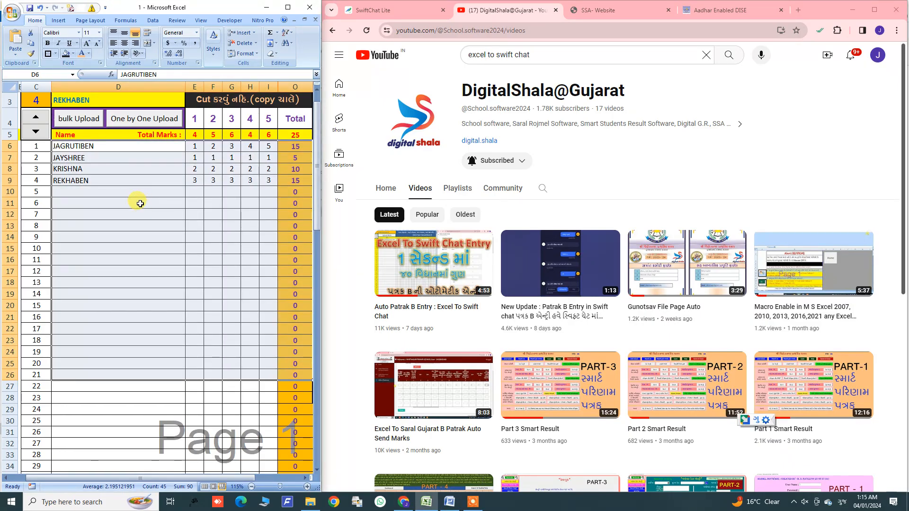
pyautogui.moveTo(110, 148); pyautogui.dragTo(261, 279)
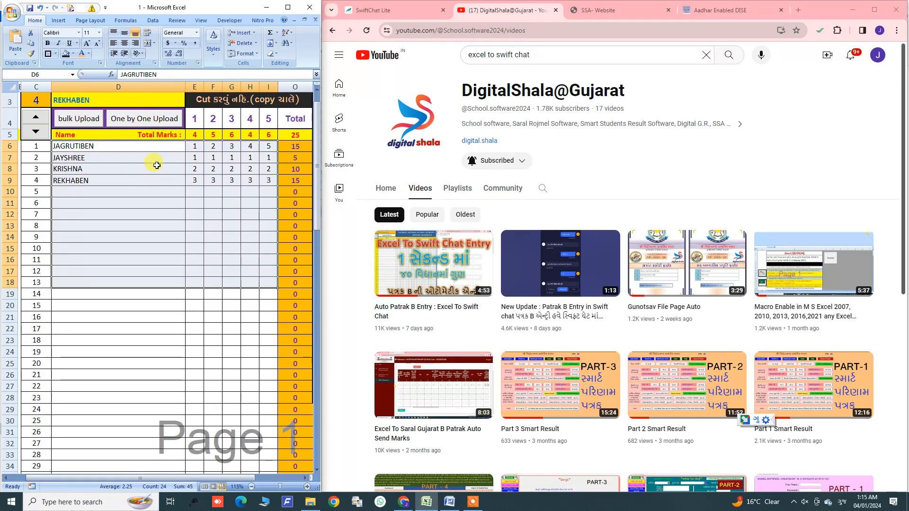
# Step: Switch to SwiftChat, choose the PAT exam and EVS: 23-12-2023 in the Xamta chat, and open its student marks for editing
pyautogui.click(398, 10)
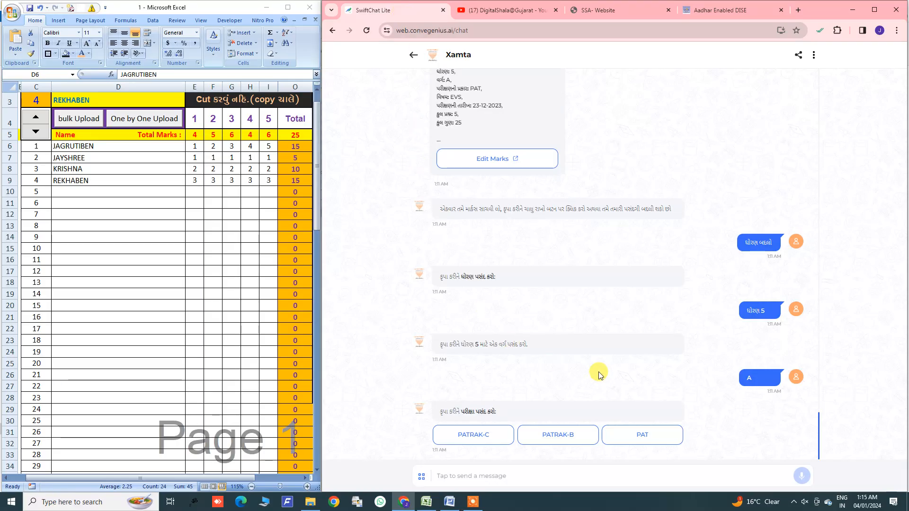
pyautogui.click(634, 439)
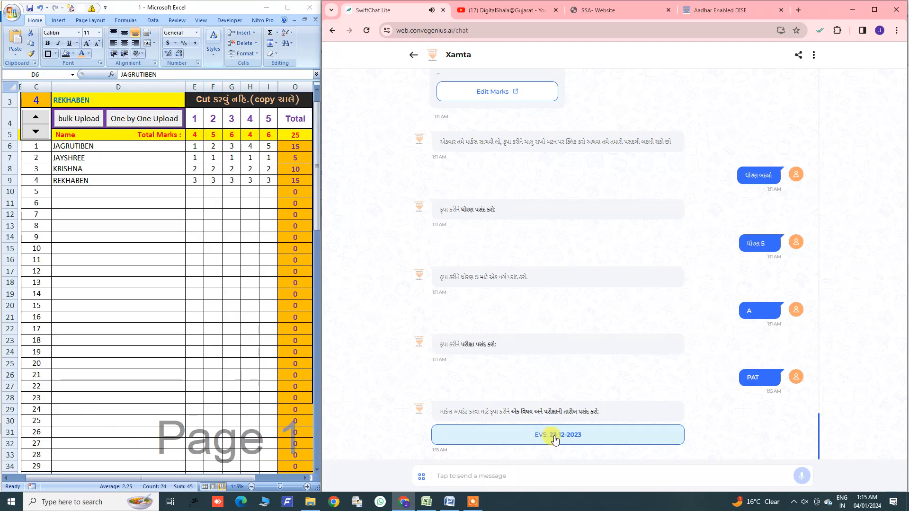
pyautogui.click(553, 437)
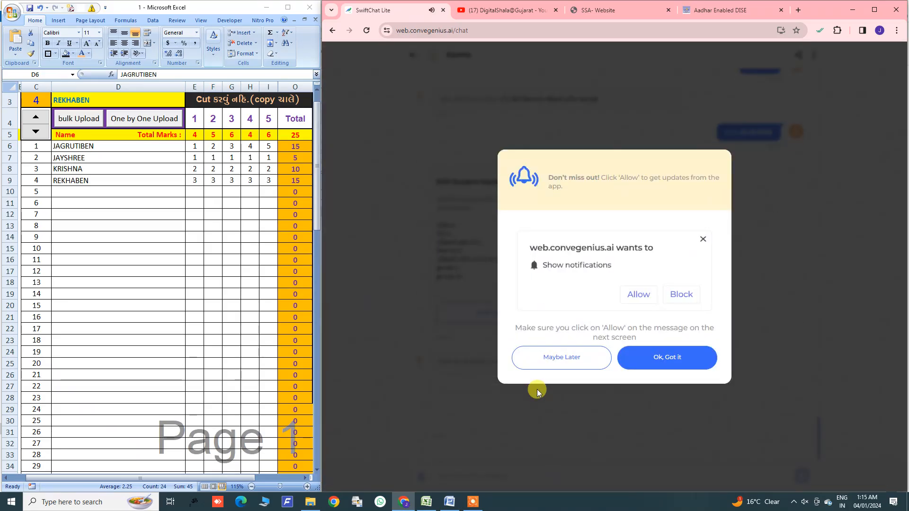
pyautogui.click(643, 359)
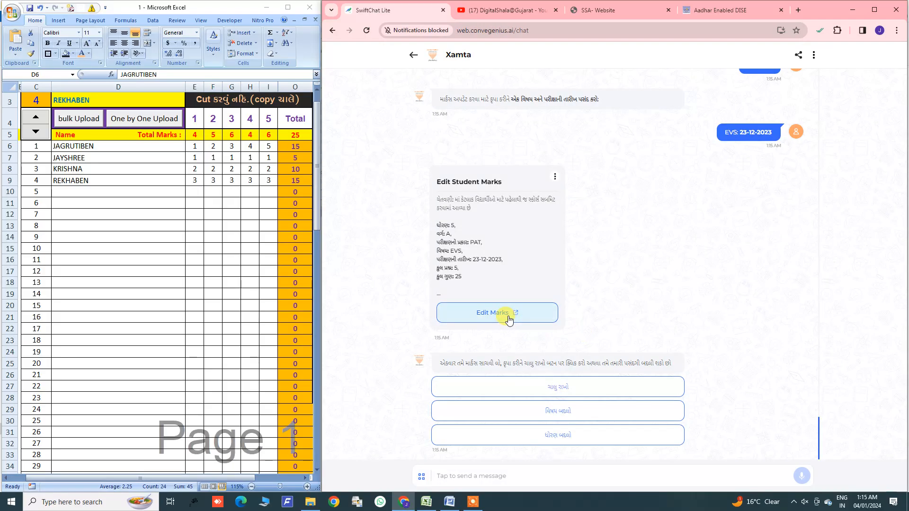
pyautogui.click(492, 313)
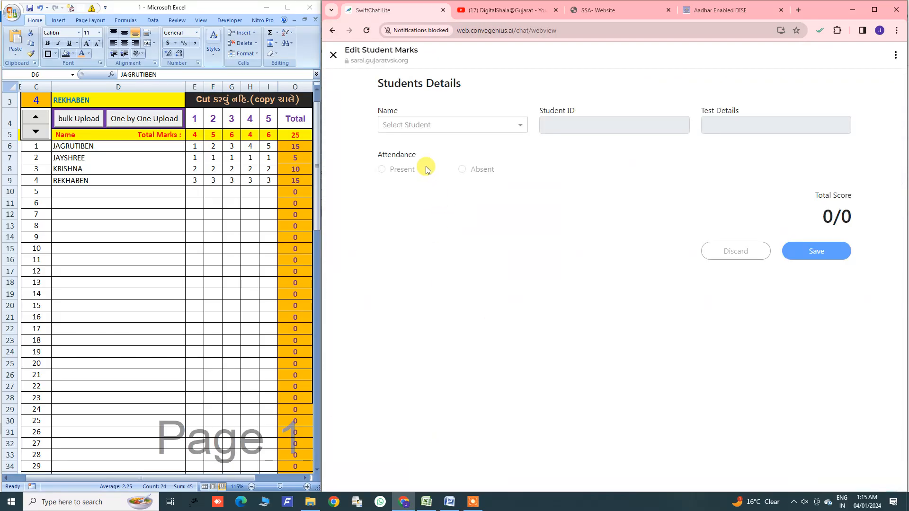
pyautogui.click(386, 125)
pyautogui.click(383, 125)
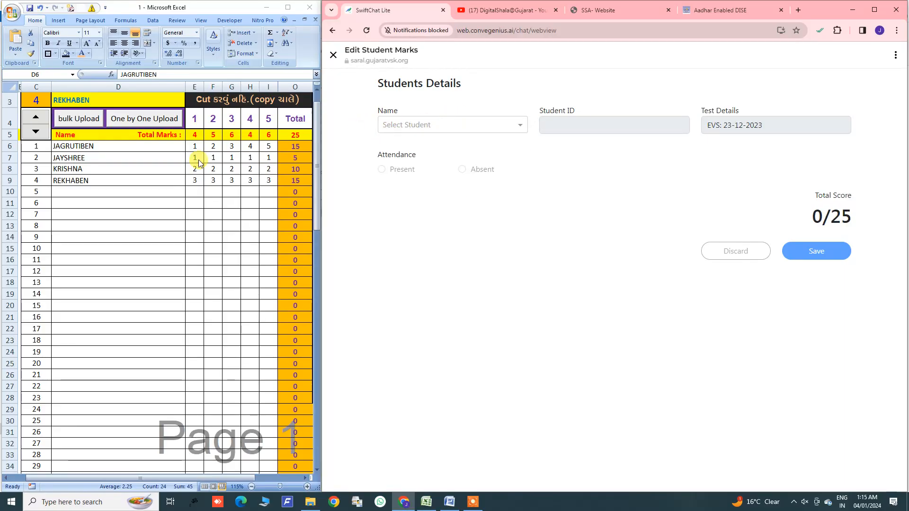
# Step: Compare the student names and marks in the Excel sheet with the student list in the marks form
pyautogui.click(101, 172)
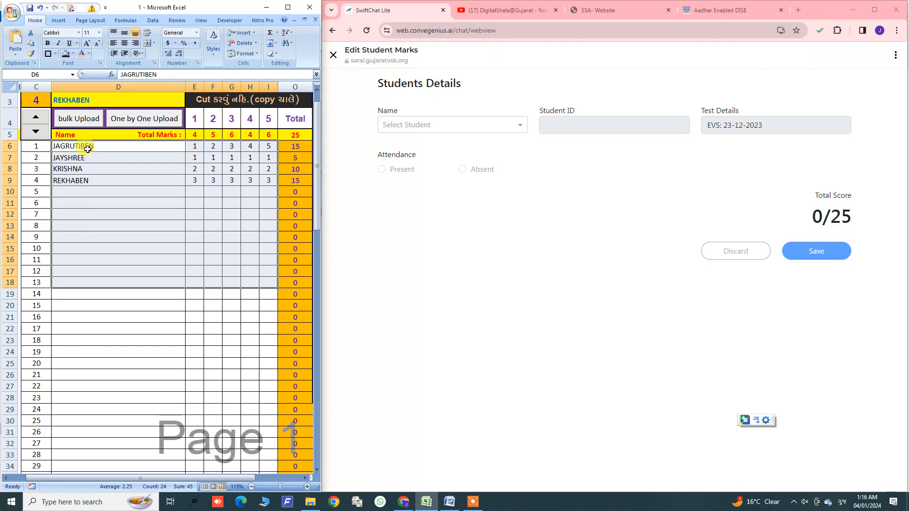
pyautogui.moveTo(86, 148); pyautogui.dragTo(265, 180)
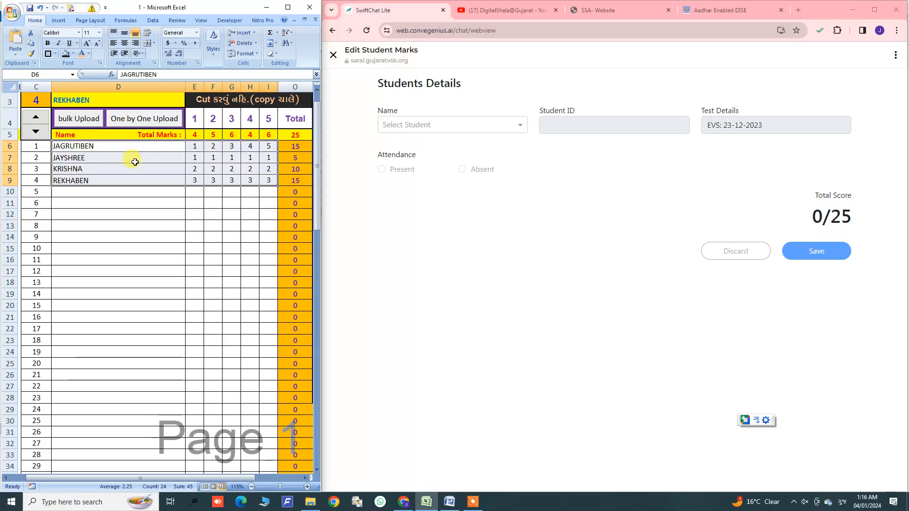
pyautogui.click(114, 156)
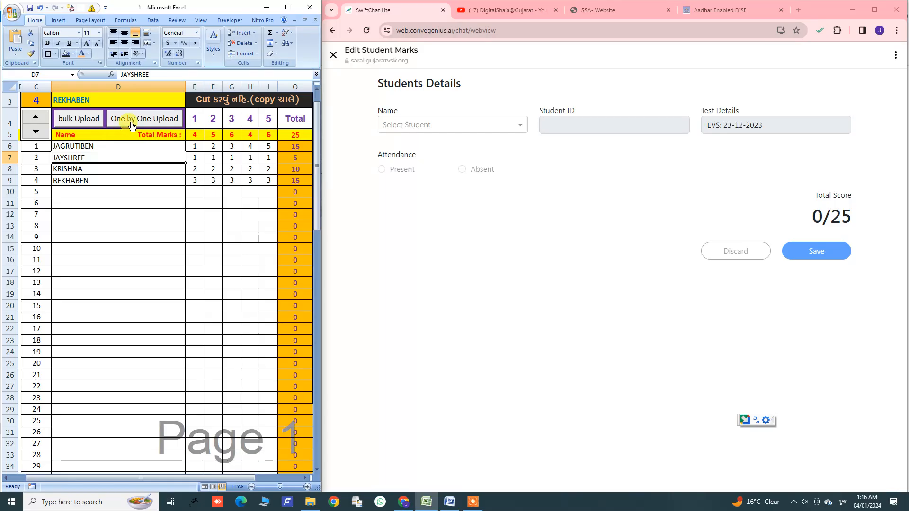
pyautogui.moveTo(84, 146); pyautogui.dragTo(90, 261)
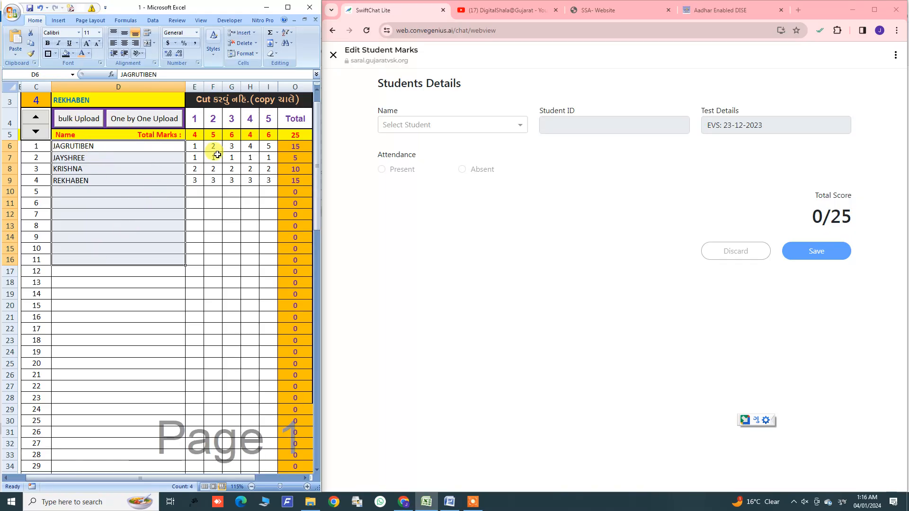
pyautogui.moveTo(149, 146); pyautogui.dragTo(295, 340)
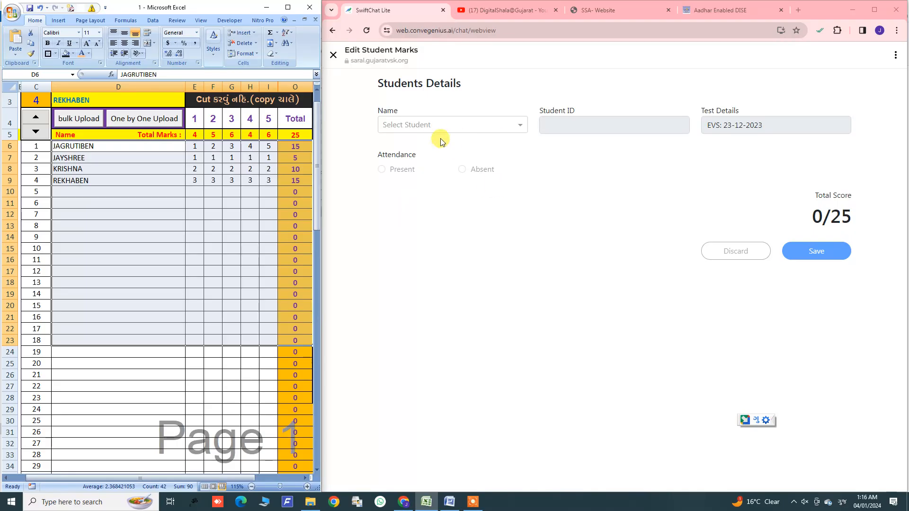
pyautogui.click(430, 125)
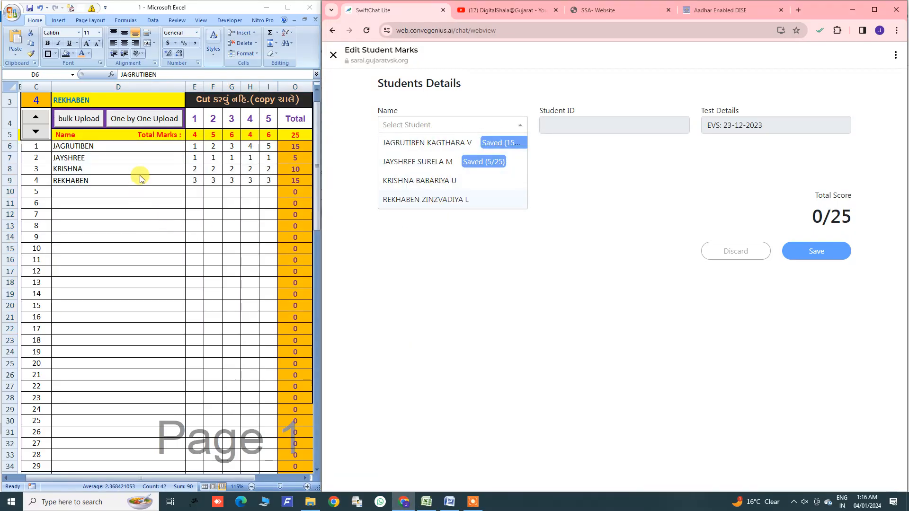
pyautogui.click(119, 148)
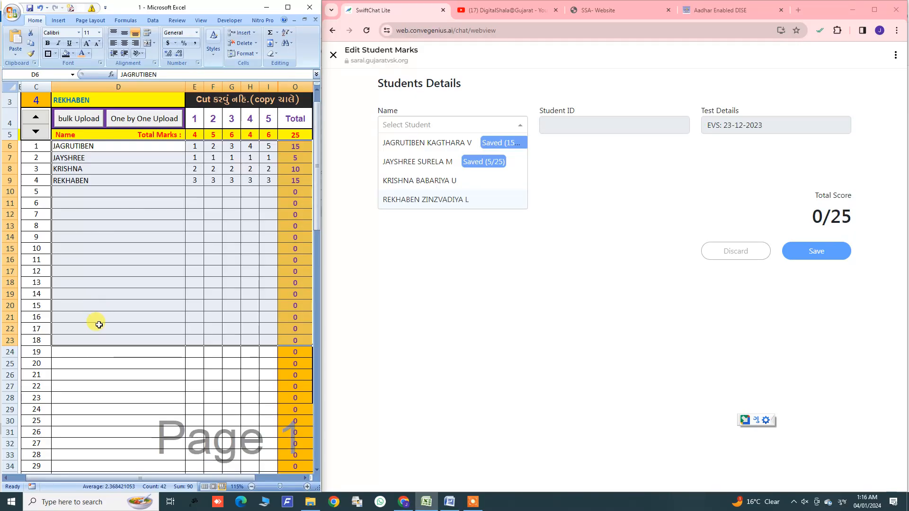
pyautogui.click(76, 144)
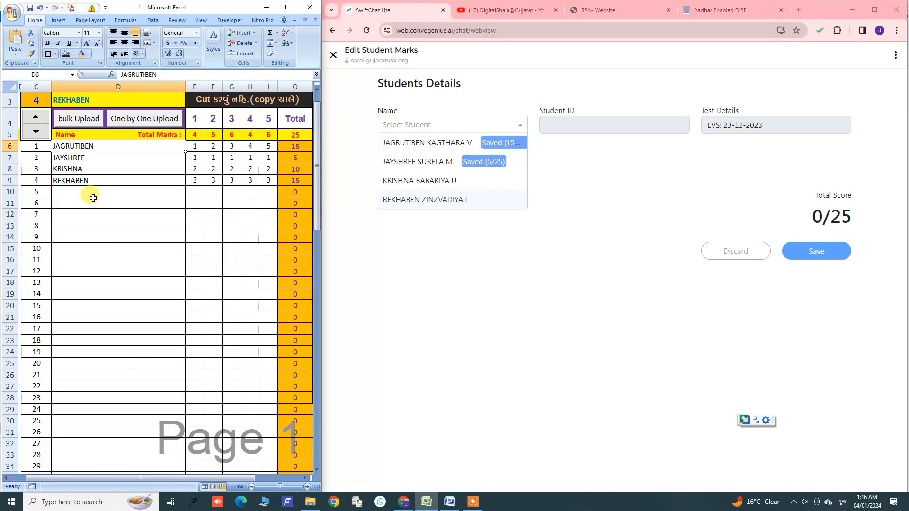
pyautogui.moveTo(78, 148); pyautogui.dragTo(81, 248)
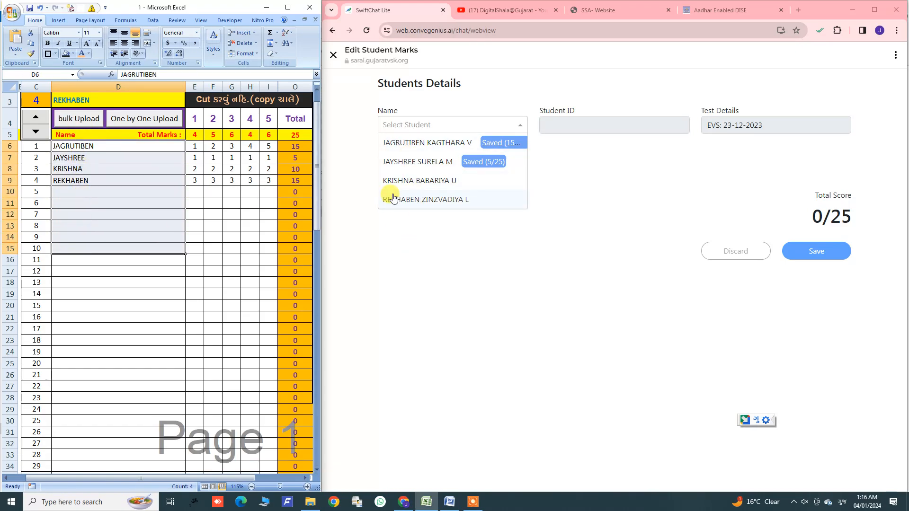
# Step: Choose the third student in the marks form and set the student number in the Excel sheet to 3
pyautogui.click(385, 126)
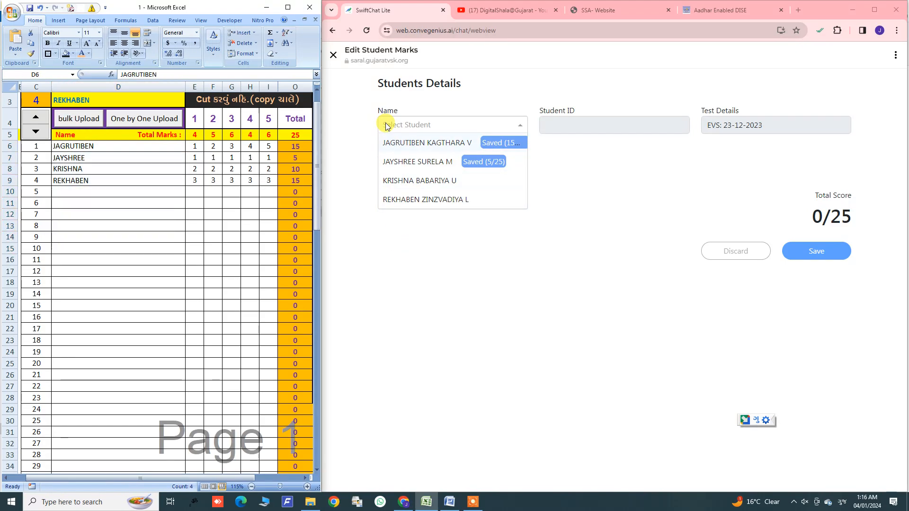
pyautogui.click(398, 183)
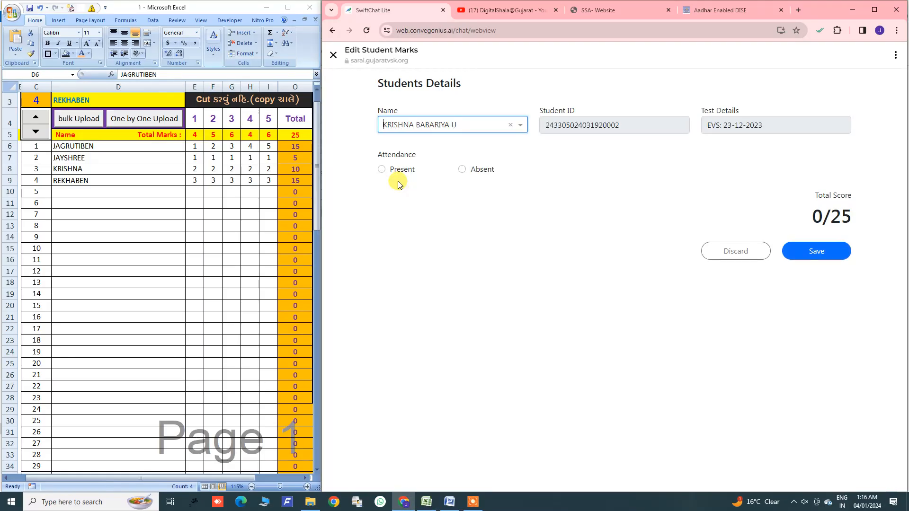
pyautogui.click(37, 115)
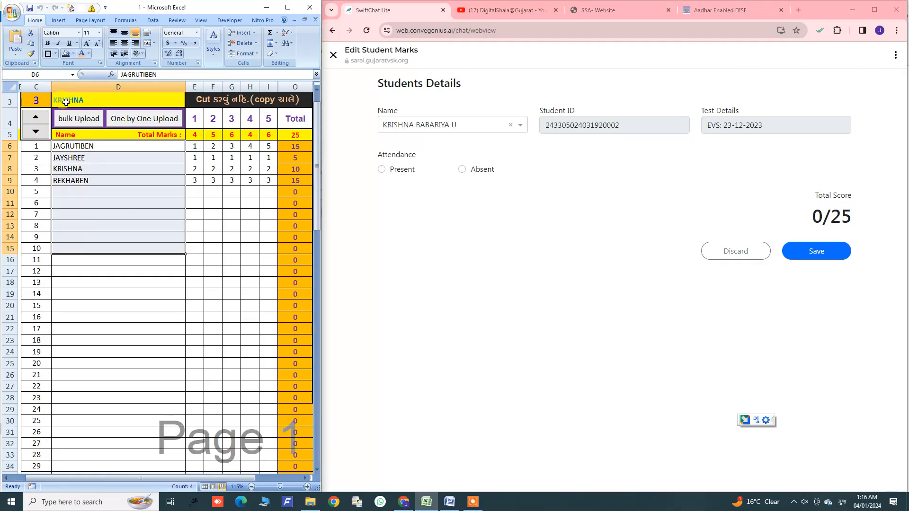
pyautogui.click(38, 129)
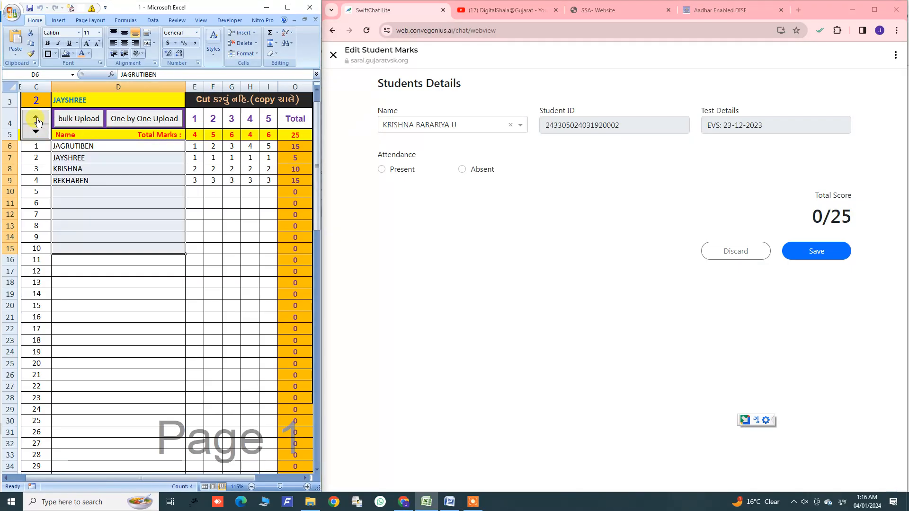
pyautogui.click(61, 102)
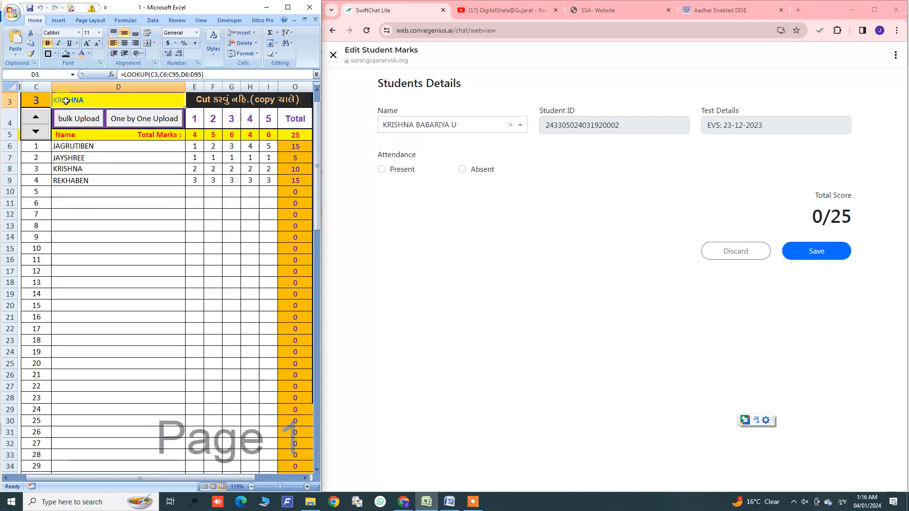
# Step: Mark the student as Present, save the marks with One by One Upload, and check the saved status in the student list
pyautogui.click(382, 170)
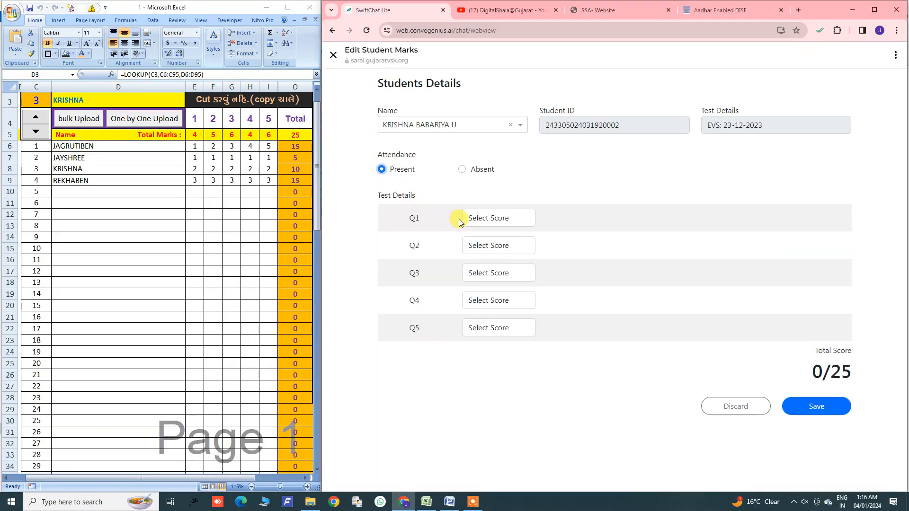
pyautogui.click(147, 124)
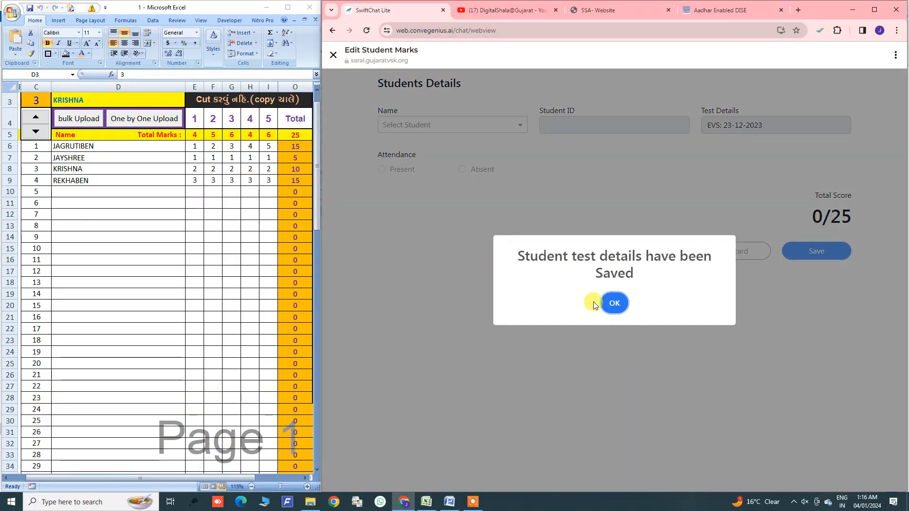
pyautogui.click(611, 304)
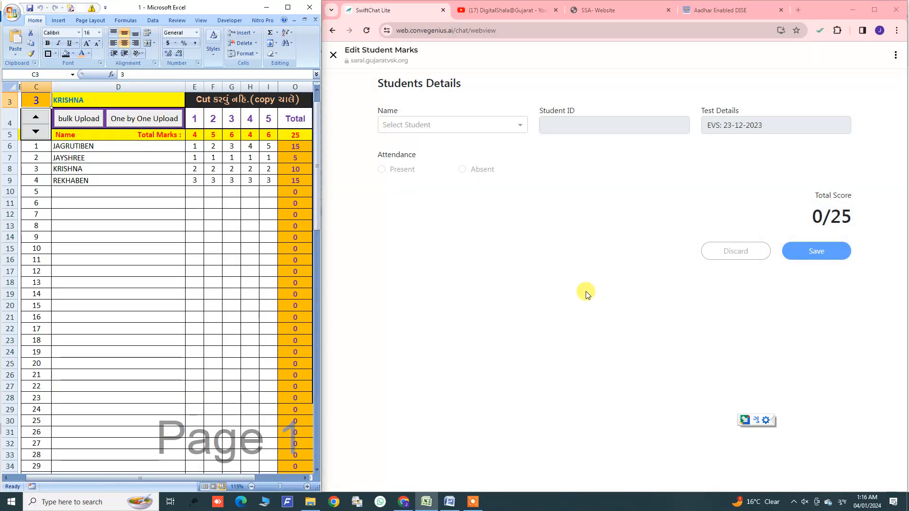
pyautogui.click(396, 124)
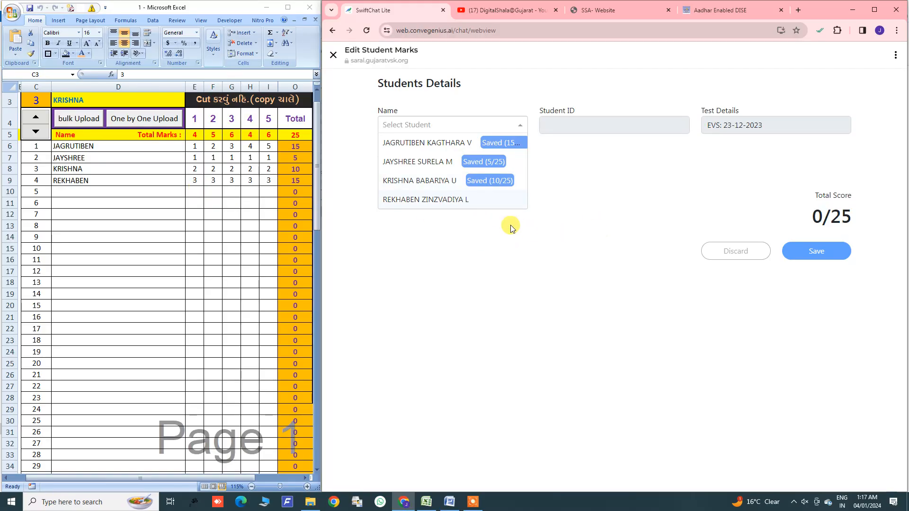
# Step: Compare the names in the marks sheet's Name column with the order of students in the SwiftChat form's student list
pyautogui.click(172, 179)
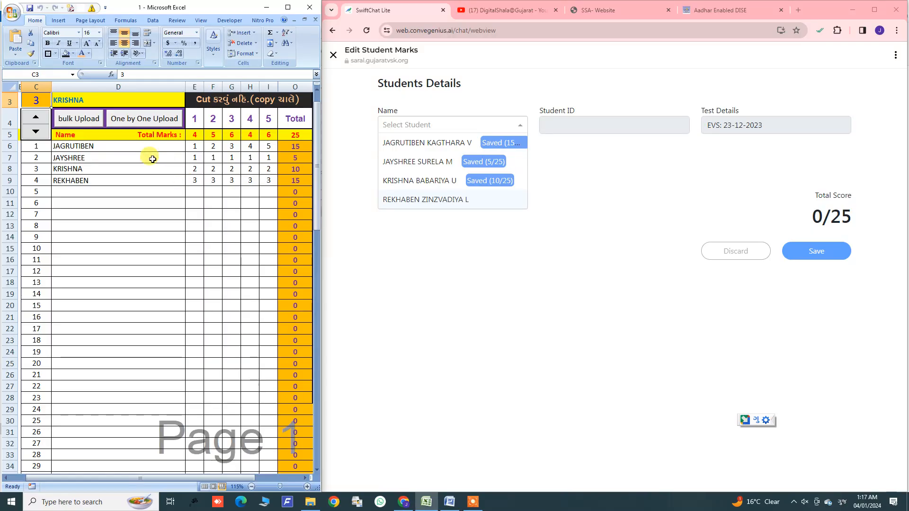
pyautogui.click(384, 124)
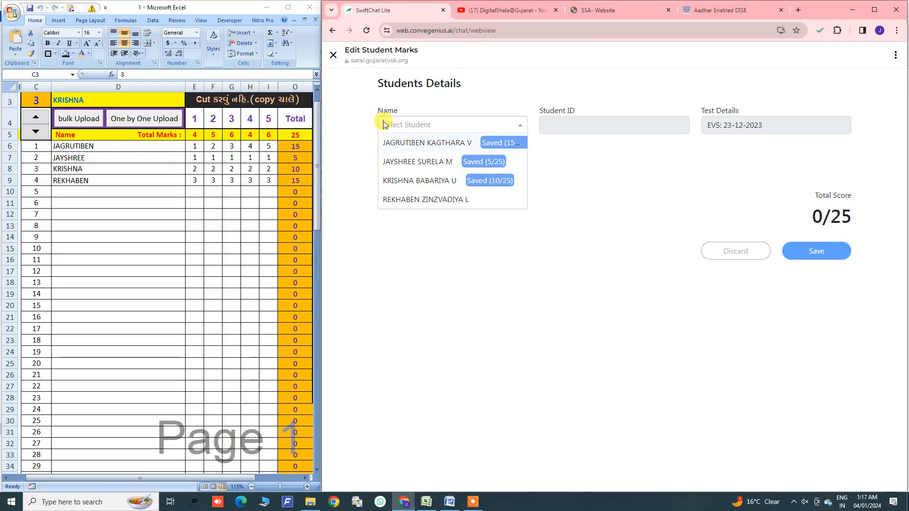
pyautogui.moveTo(78, 145); pyautogui.dragTo(79, 203)
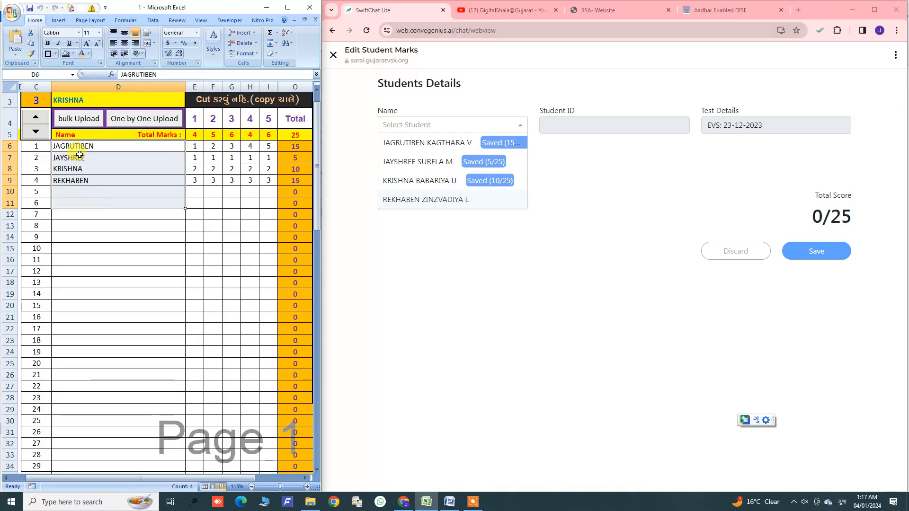
pyautogui.moveTo(78, 146); pyautogui.dragTo(85, 214)
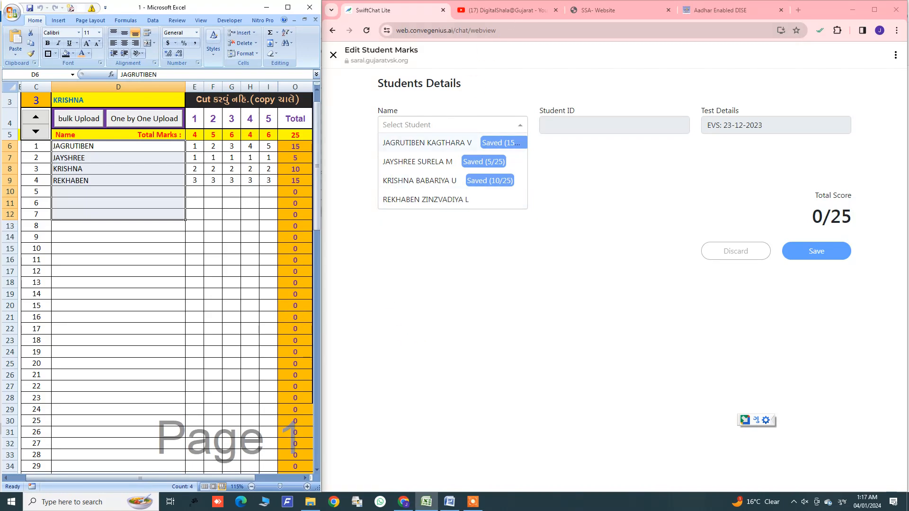
# Step: Switch to the Aadhar Enabled DISE site and copy the whole student details table for class 5
pyautogui.click(615, 10)
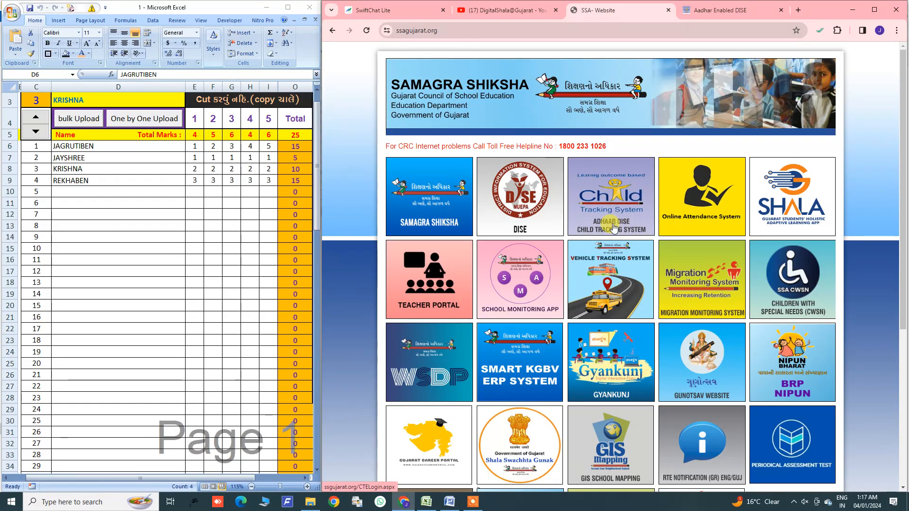
pyautogui.click(719, 10)
pyautogui.scroll(-1, 653, 279)
pyautogui.click(481, 272)
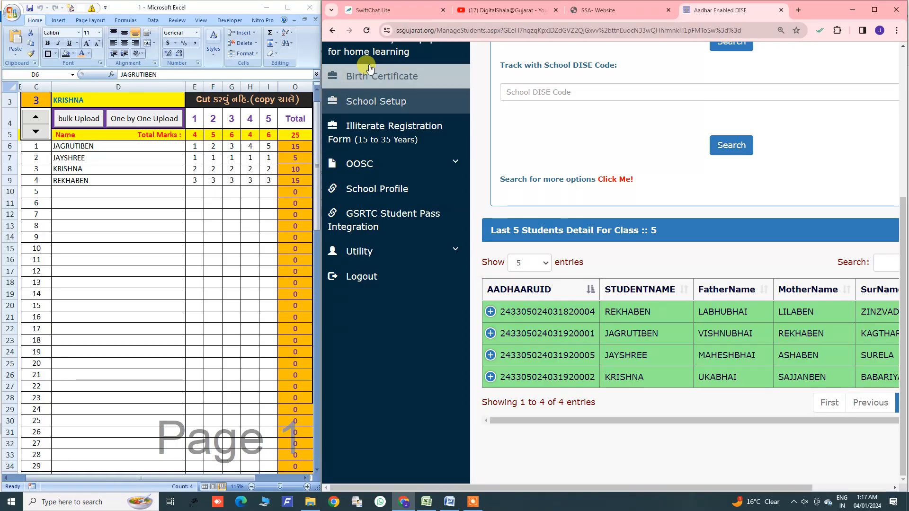
pyautogui.scroll(4, 369, 102)
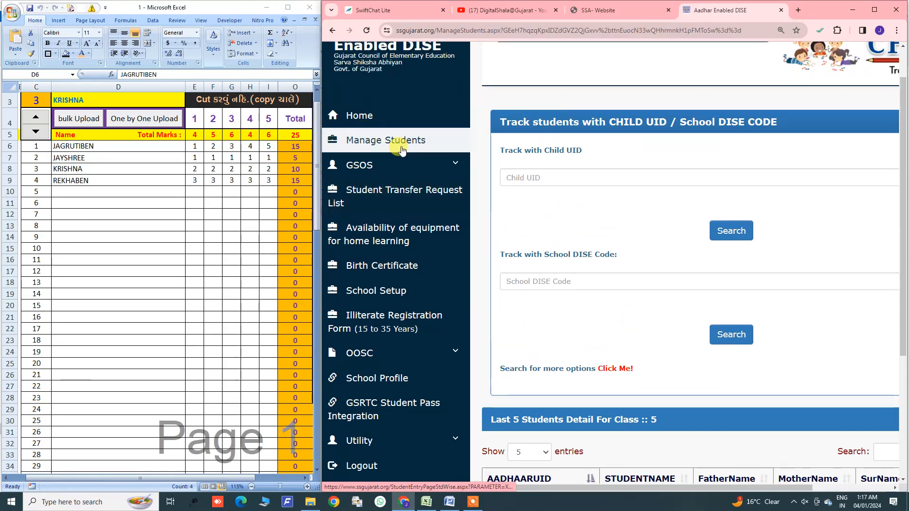
pyautogui.scroll(-4, 462, 229)
pyautogui.moveTo(476, 279); pyautogui.dragTo(633, 408)
pyautogui.rightClick(579, 396)
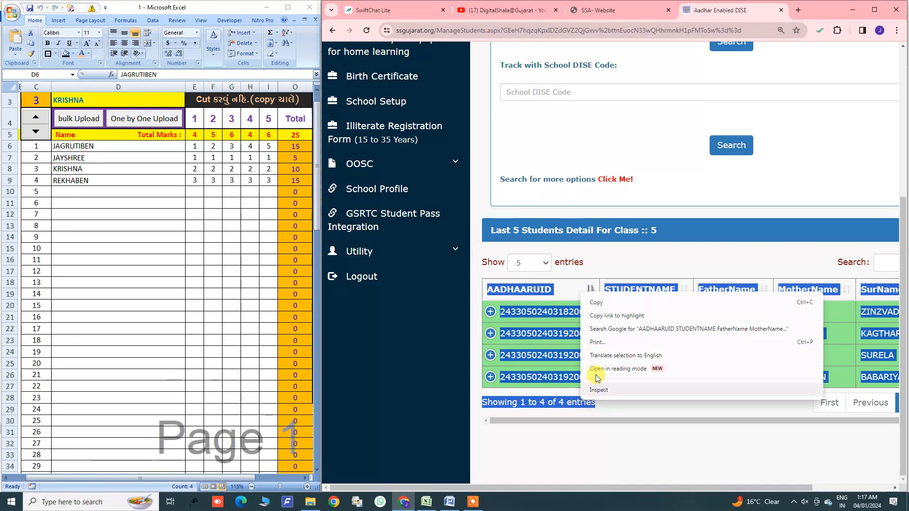
pyautogui.click(594, 305)
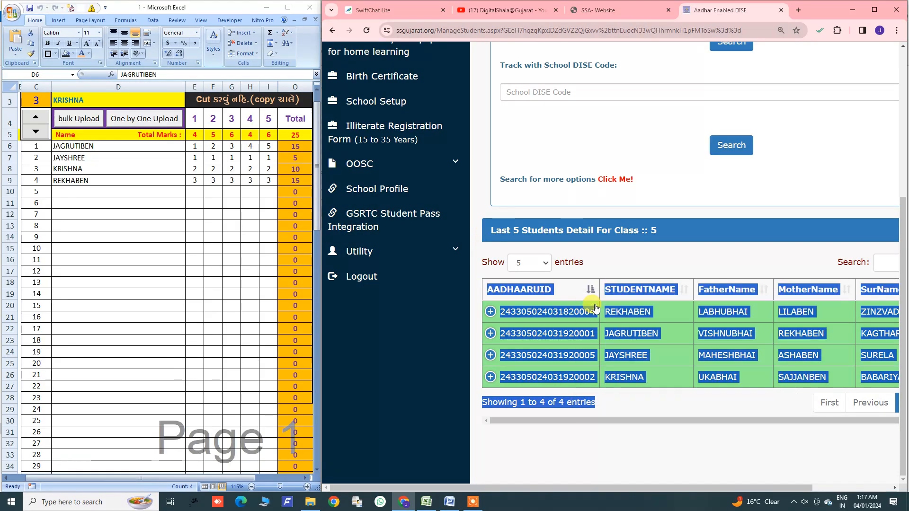
# Step: Open a new Excel workbook and paste the copied student table as plain text starting at cell D3
pyautogui.rightClick(426, 501)
pyautogui.click(427, 453)
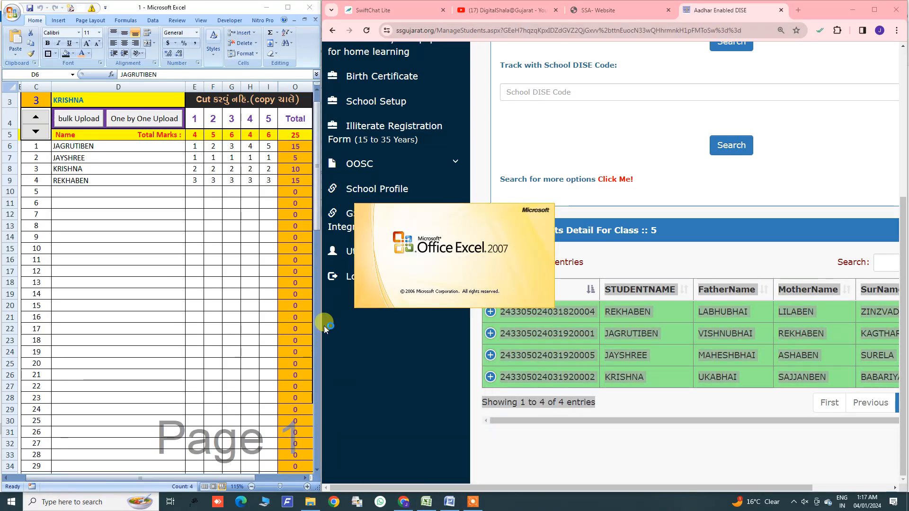
pyautogui.click(453, 281)
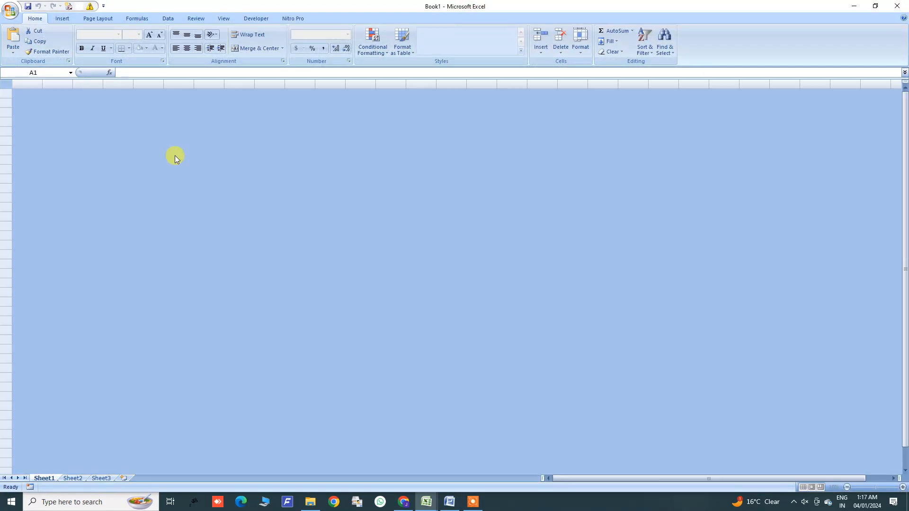
pyautogui.rightClick(110, 114)
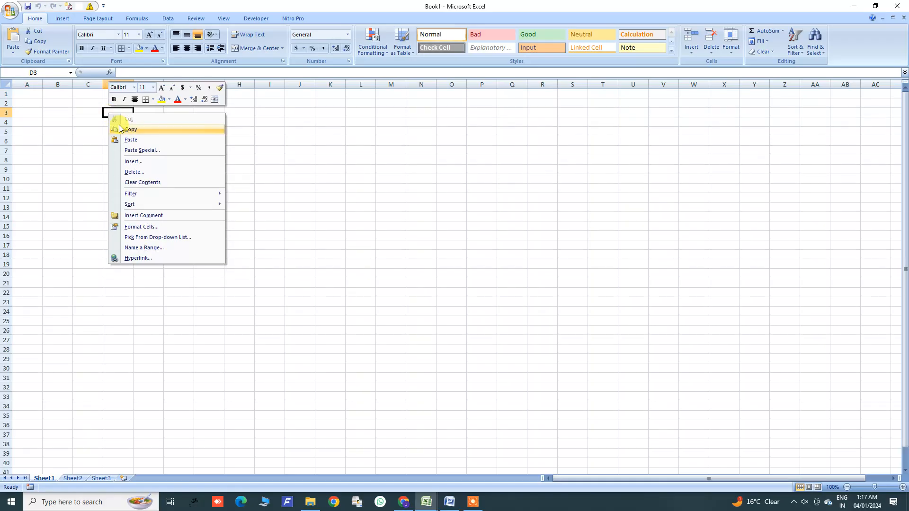
pyautogui.click(136, 150)
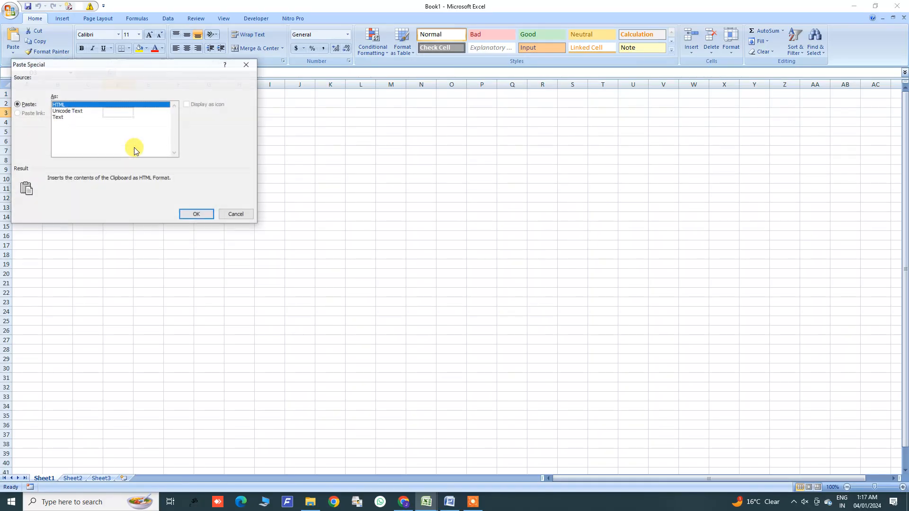
pyautogui.click(60, 117)
pyautogui.click(193, 212)
pyautogui.click(156, 188)
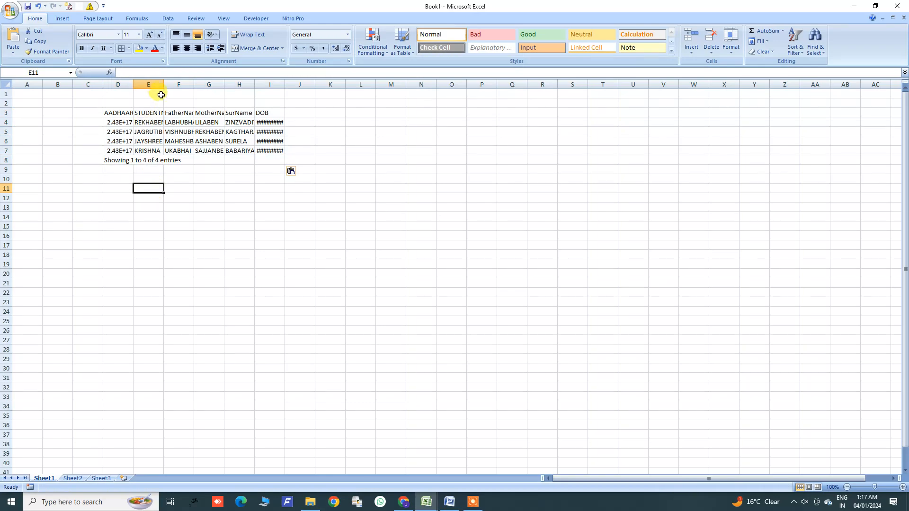
# Step: Fit columns D and E to their contents and copy the student names in E4:E7
pyautogui.doubleClick(164, 84)
pyautogui.doubleClick(132, 81)
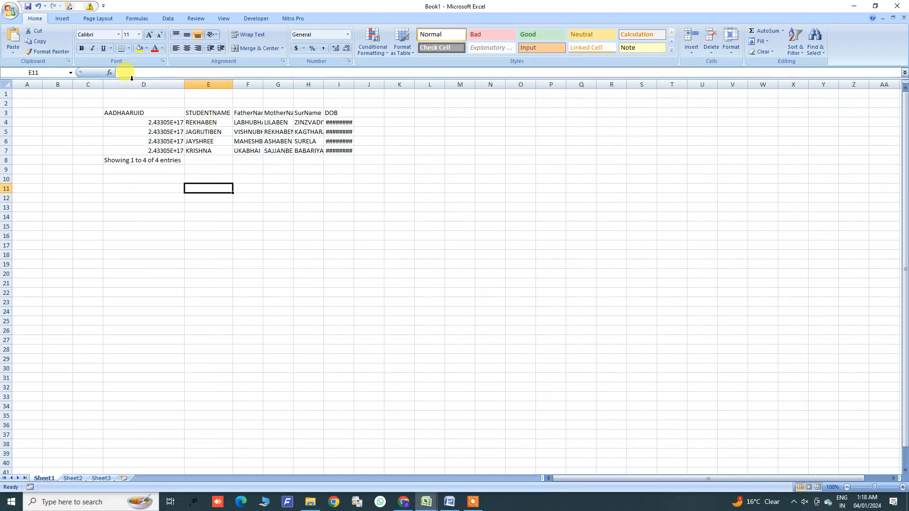
pyautogui.moveTo(201, 122); pyautogui.dragTo(205, 150)
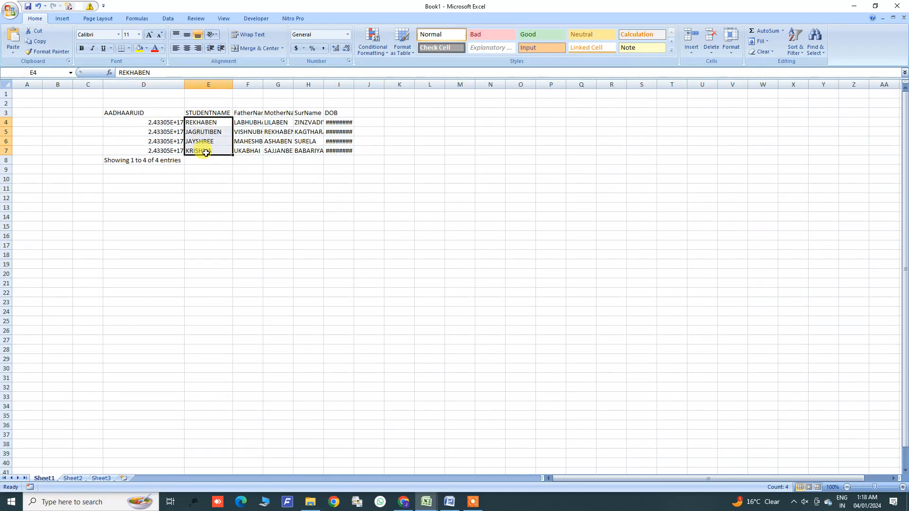
pyautogui.rightClick(204, 151)
pyautogui.click(212, 156)
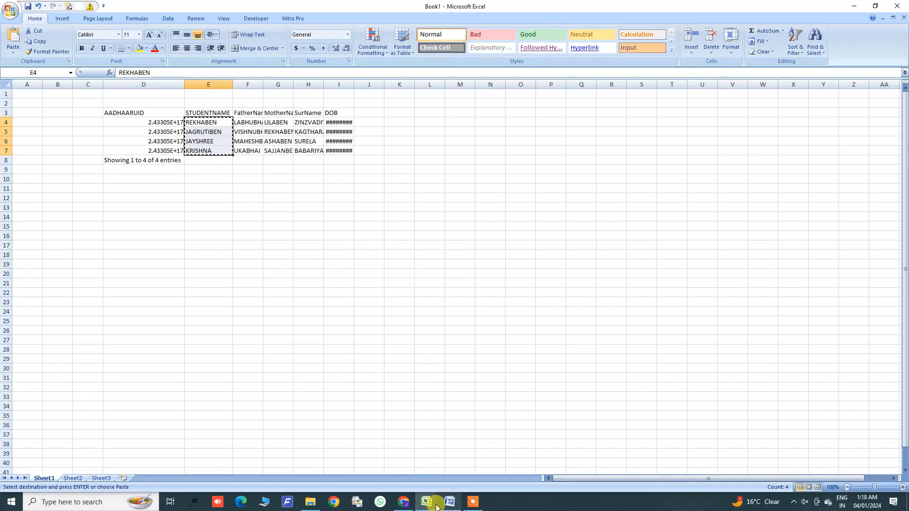
# Step: Return to the marks sheet beside the Aadhar Enabled DISE page and check its Name column against the student table
pyautogui.moveTo(426, 501)
pyautogui.click(382, 466)
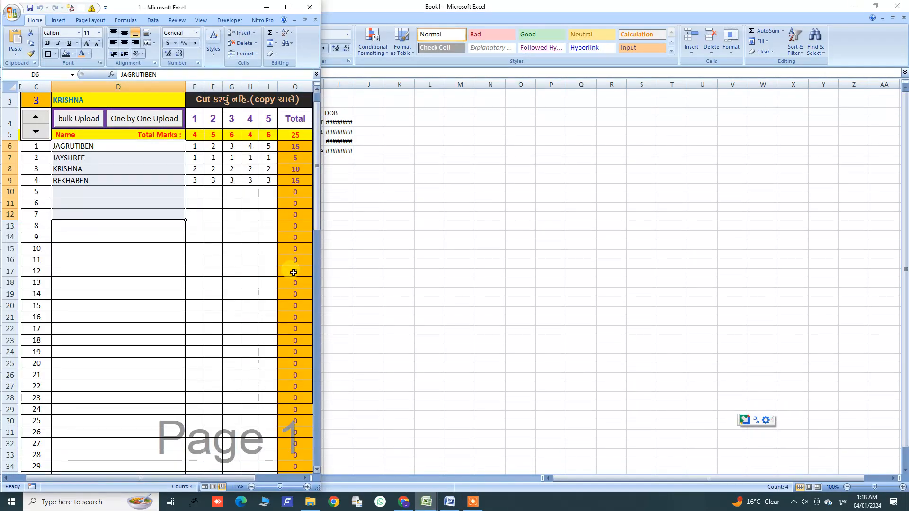
pyautogui.click(110, 181)
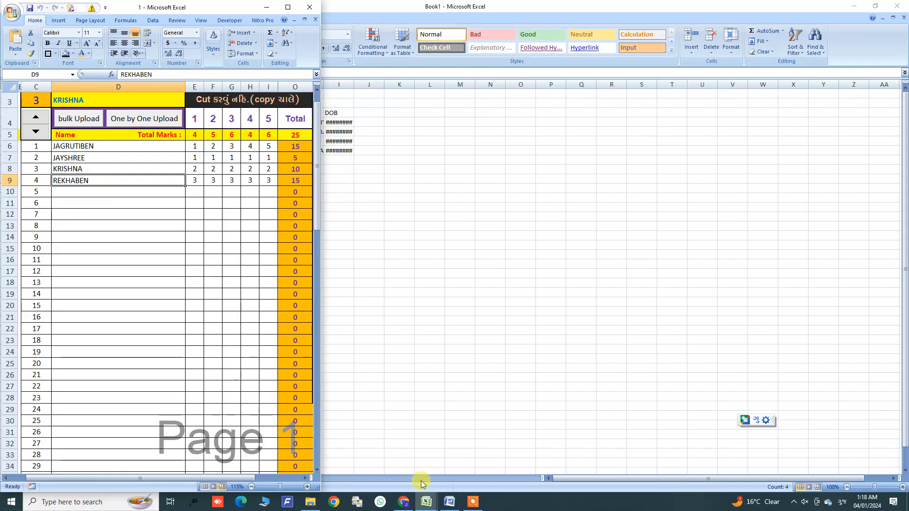
pyautogui.click(373, 313)
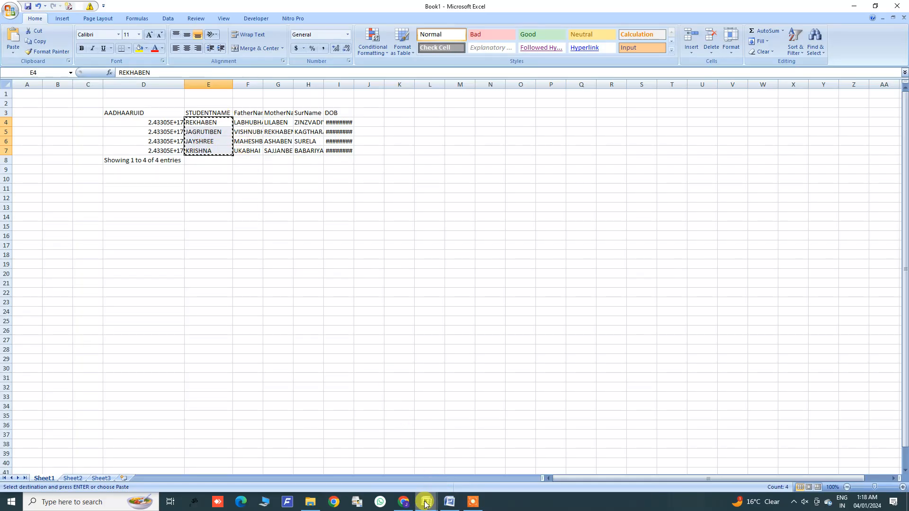
pyautogui.click(403, 502)
pyautogui.moveTo(426, 501)
pyautogui.click(410, 472)
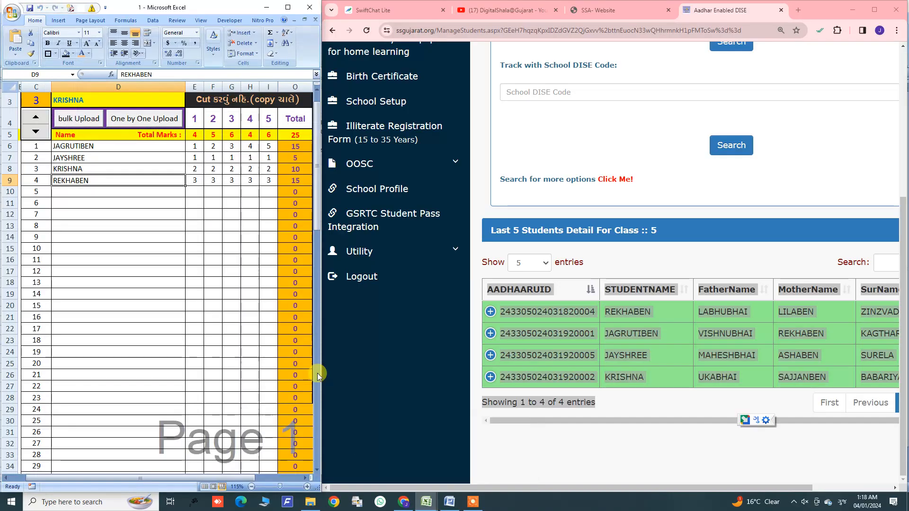
pyautogui.moveTo(99, 146); pyautogui.dragTo(105, 273)
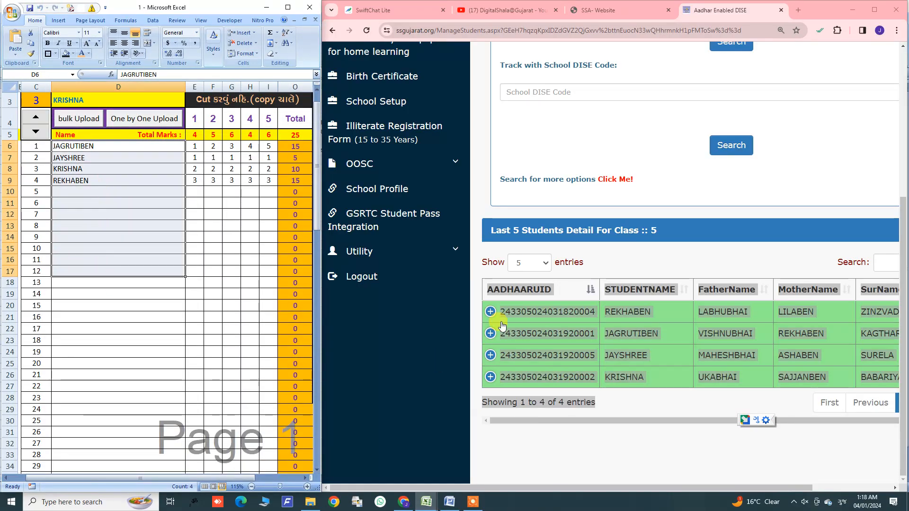
pyautogui.click(561, 437)
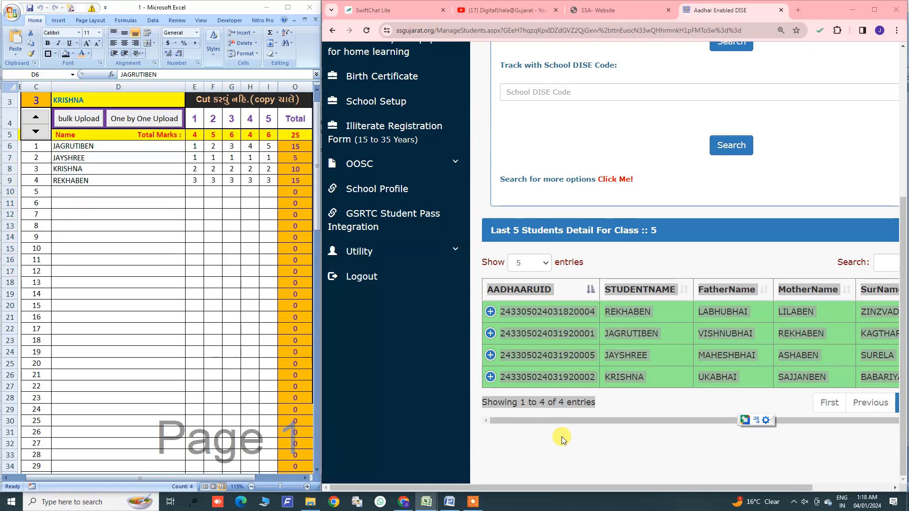
# Step: Review the SSA website and the Aadhar Enabled DISE student table as the name source, and return to SwiftChat's marks form
pyautogui.click(609, 11)
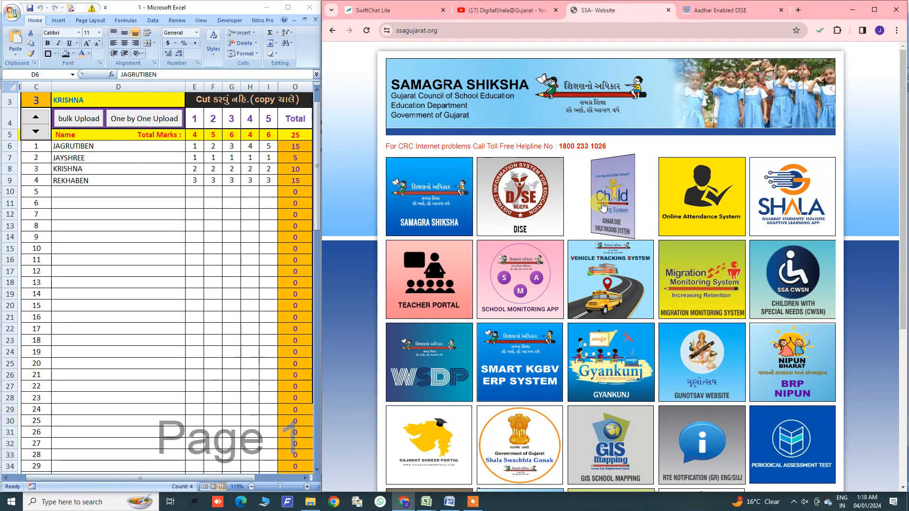
pyautogui.click(724, 10)
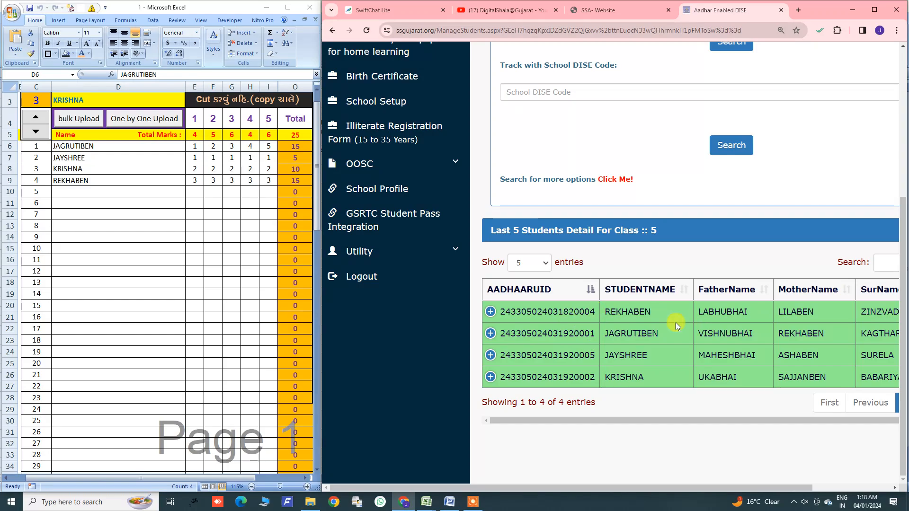
pyautogui.moveTo(479, 267); pyautogui.dragTo(618, 401)
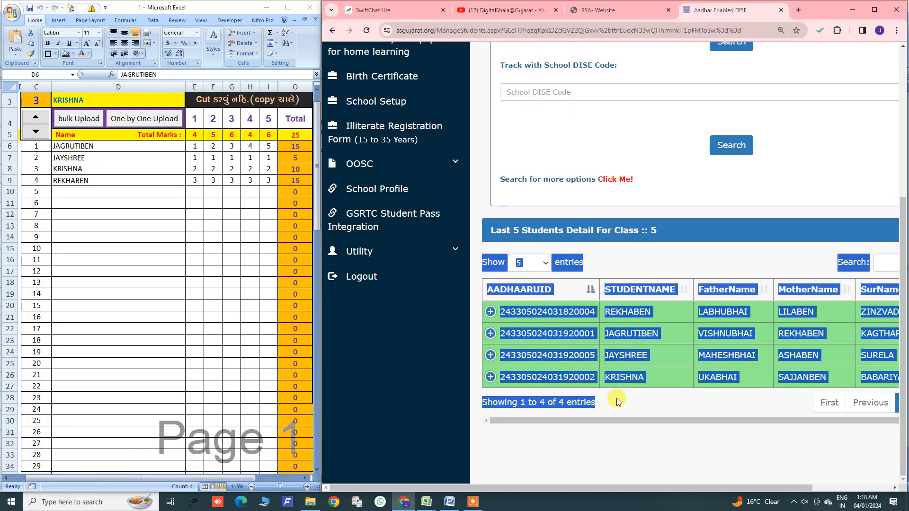
pyautogui.click(603, 13)
pyautogui.click(386, 12)
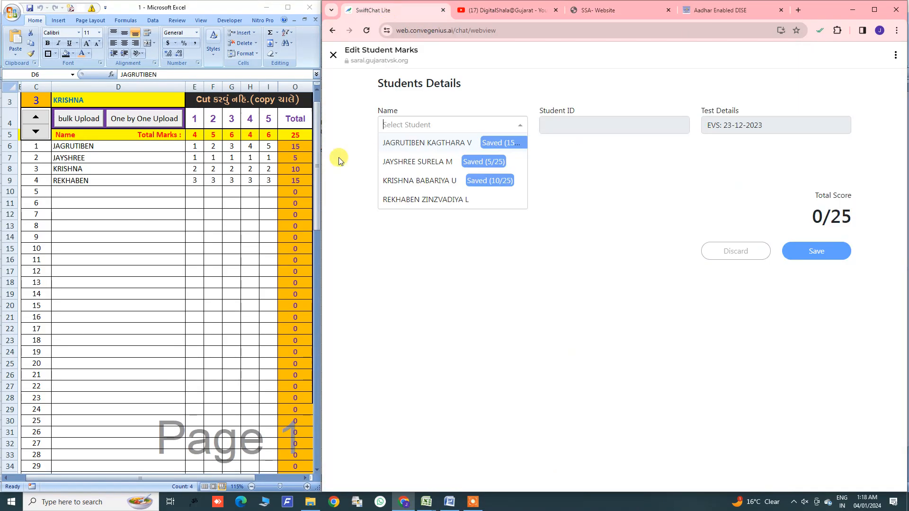
# Step: Check that the Name column from D6 down follows the same student order as the SwiftChat form's student list
pyautogui.click(94, 148)
pyautogui.click(124, 178)
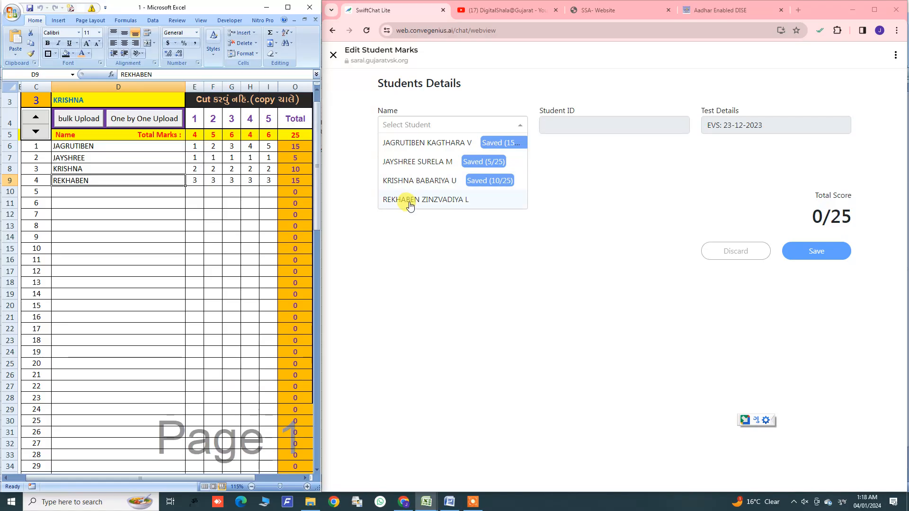
pyautogui.moveTo(71, 146); pyautogui.dragTo(119, 385)
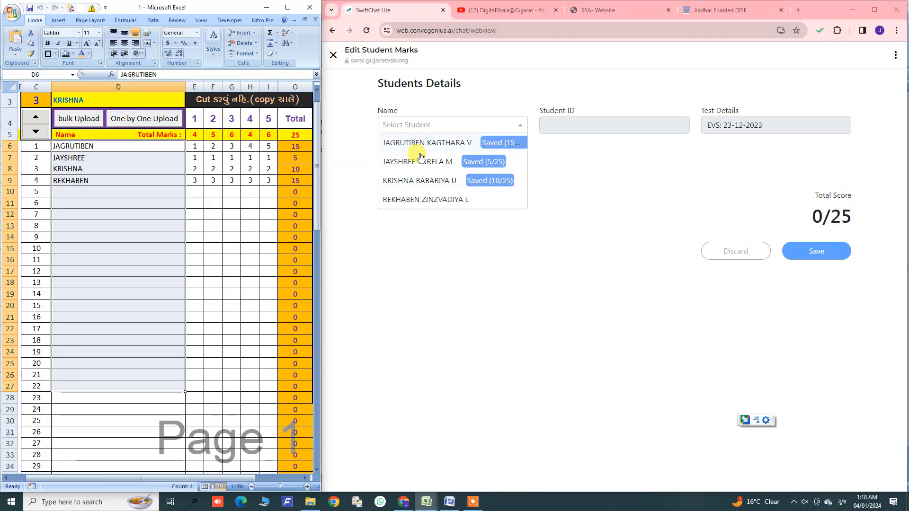
pyautogui.moveTo(74, 146); pyautogui.dragTo(72, 300)
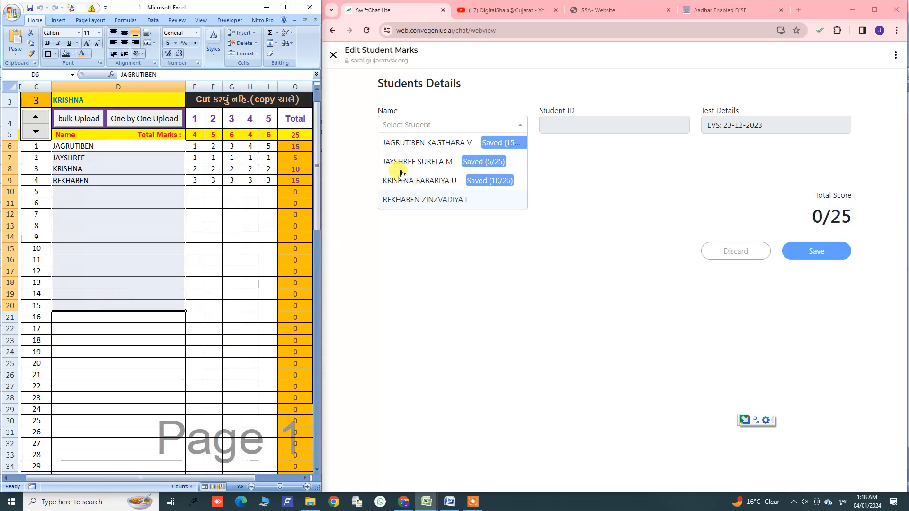
pyautogui.click(365, 118)
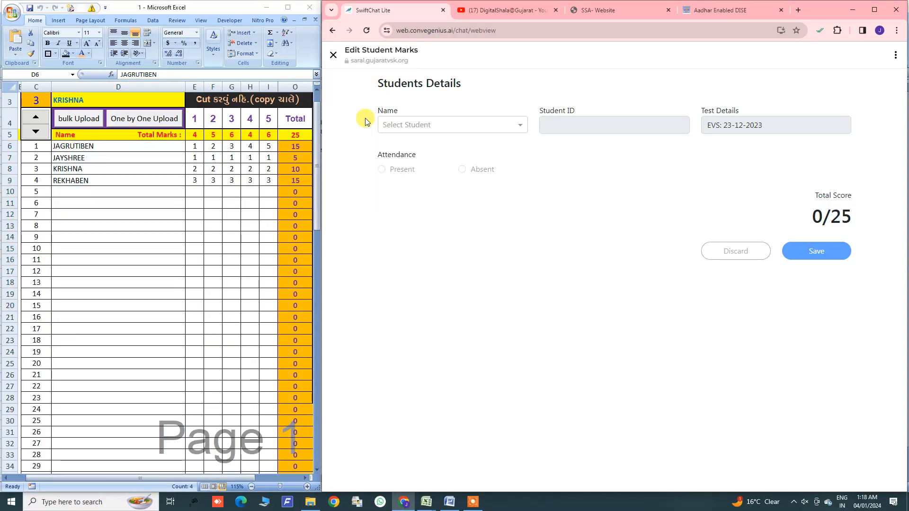
pyautogui.click(392, 126)
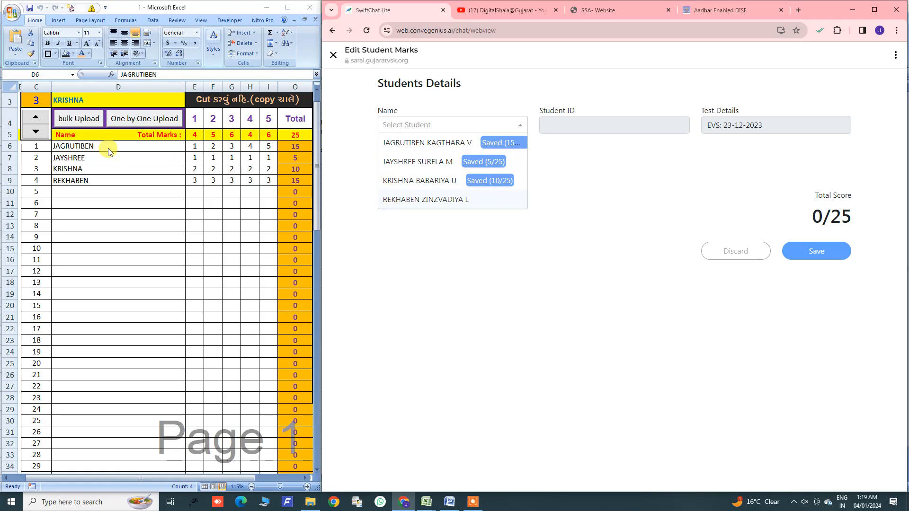
pyautogui.click(96, 158)
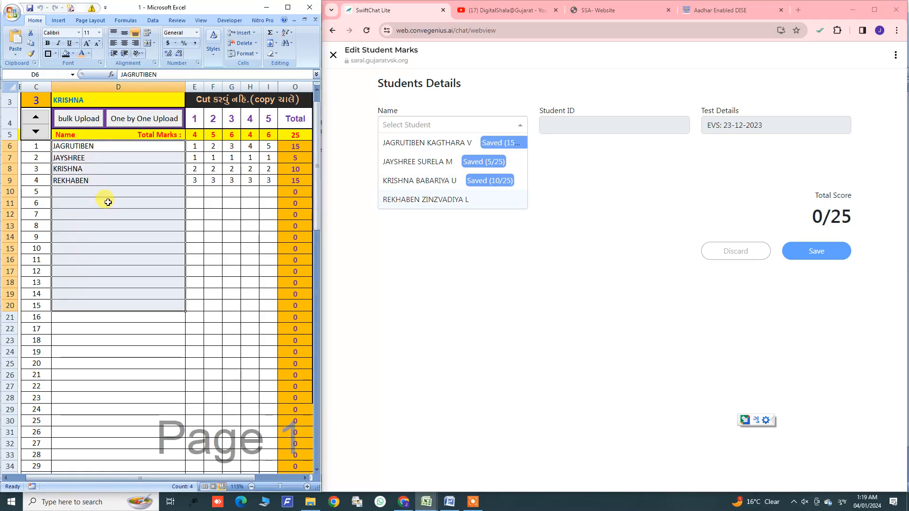
pyautogui.moveTo(94, 146); pyautogui.dragTo(157, 407)
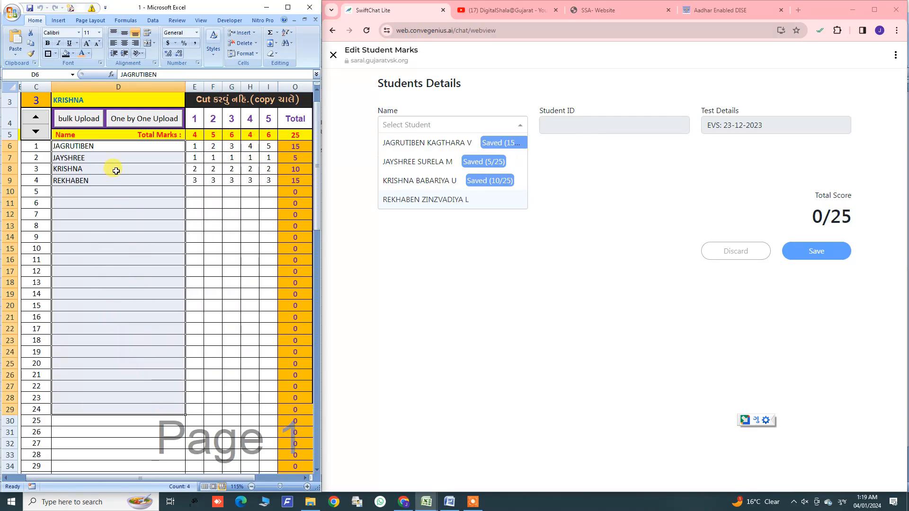
pyautogui.moveTo(112, 147); pyautogui.dragTo(126, 387)
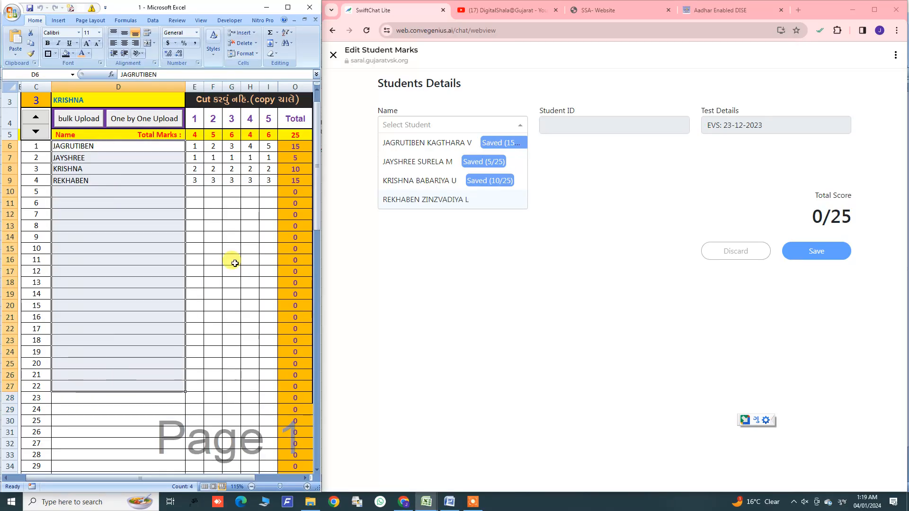
# Step: Run the bulk upload of the sheet's marks into the SwiftChat form, entering the start number in English input and 4 as the student end number
pyautogui.click(383, 125)
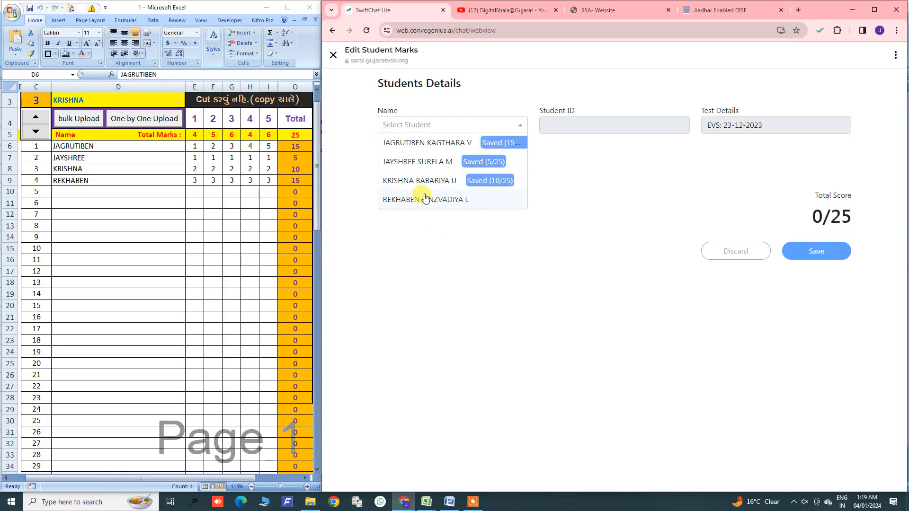
pyautogui.click(125, 190)
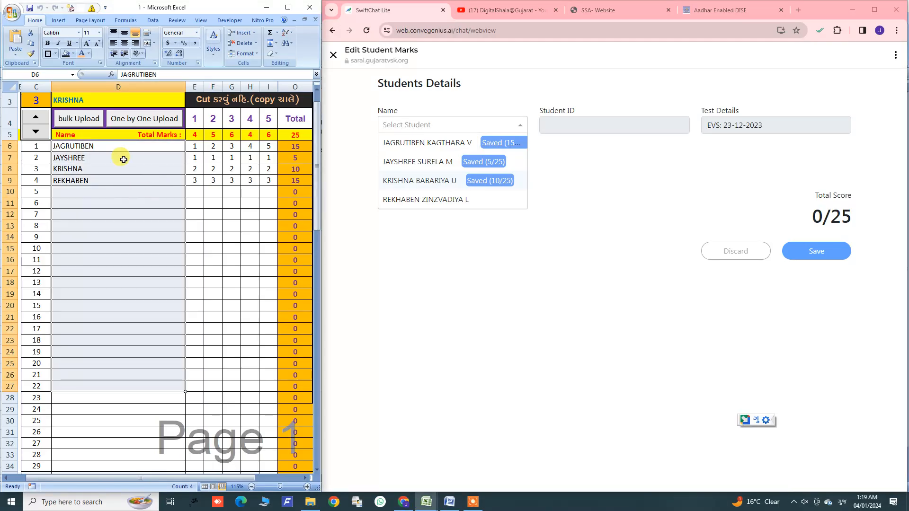
pyautogui.click(84, 125)
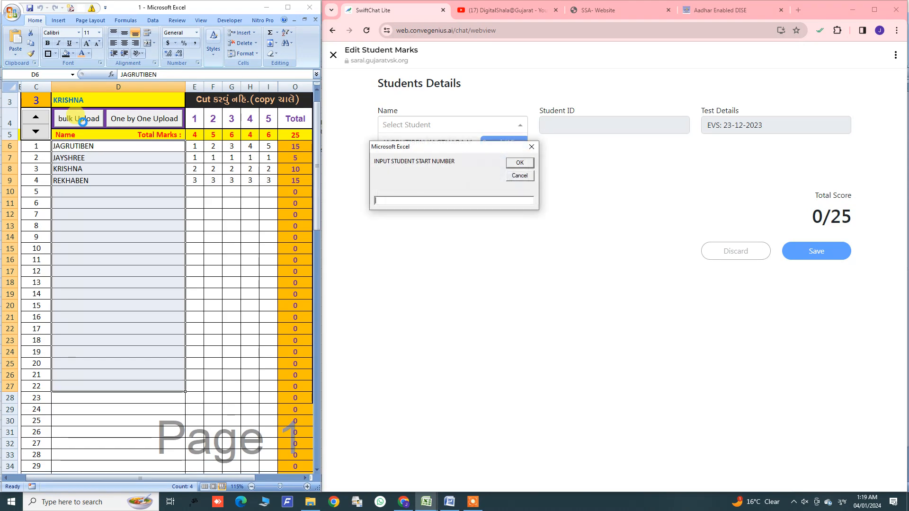
pyautogui.moveTo(392, 150); pyautogui.dragTo(235, 151)
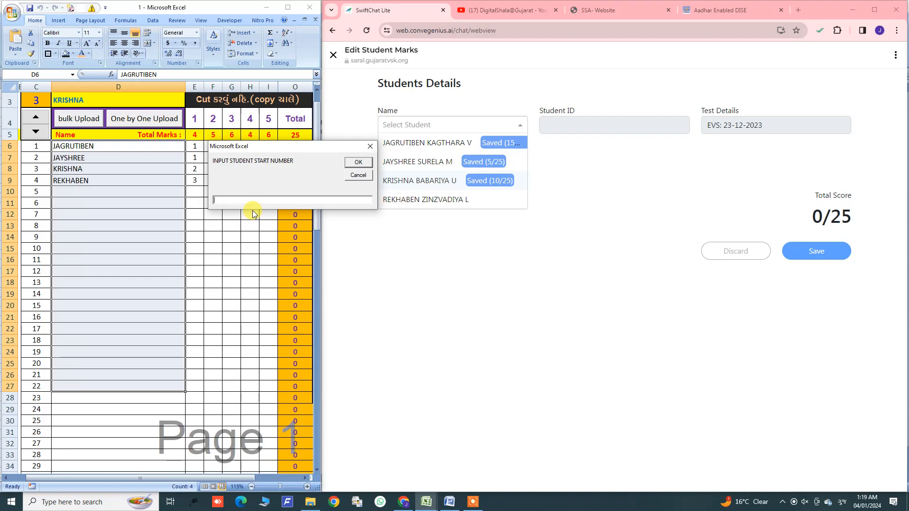
pyautogui.write('1')
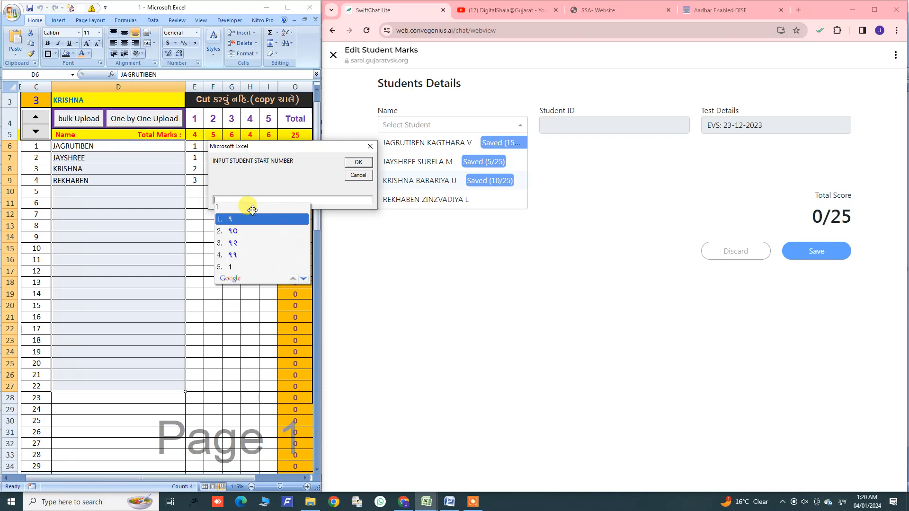
pyautogui.press('BackSpace')
pyautogui.hotkey('alt', 'shift')
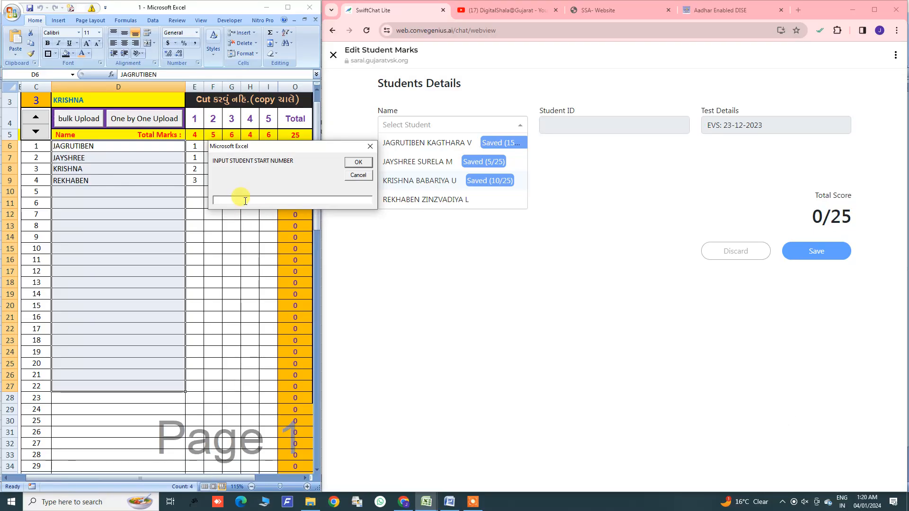
pyautogui.moveTo(291, 199); pyautogui.dragTo(186, 193)
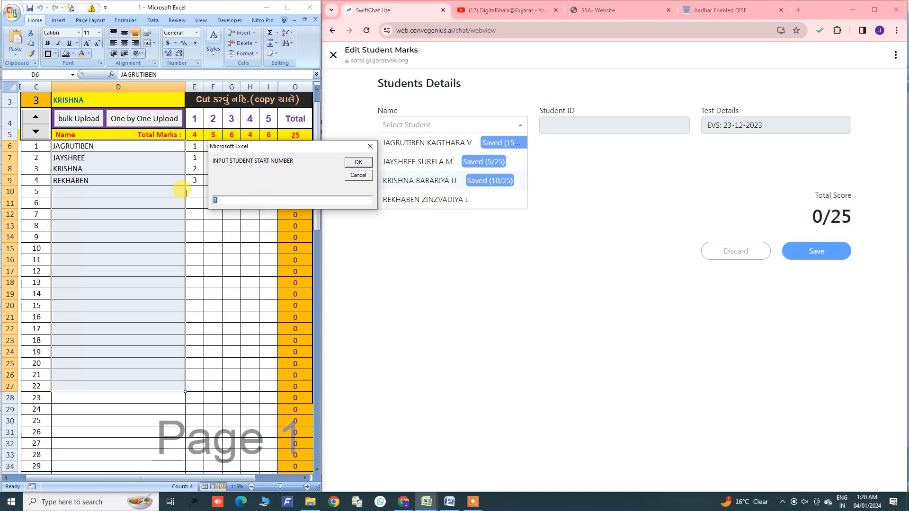
pyautogui.click(357, 163)
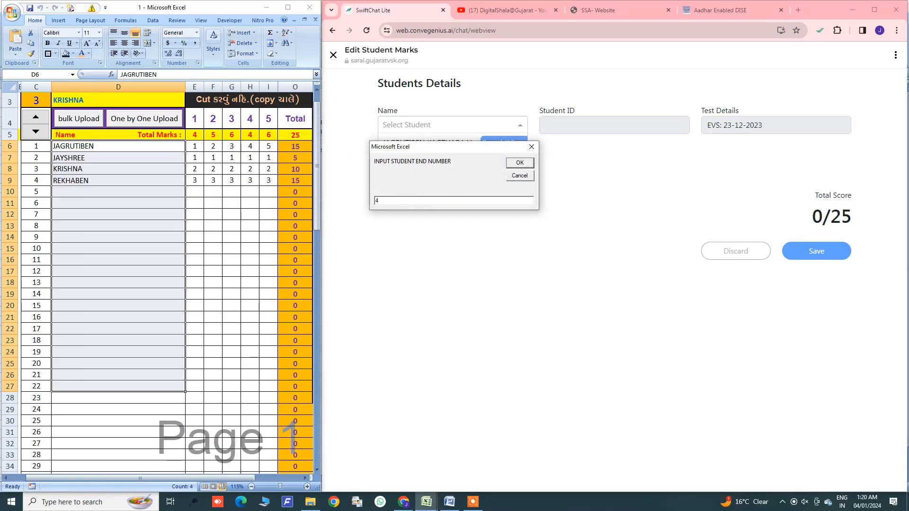
pyautogui.click(513, 165)
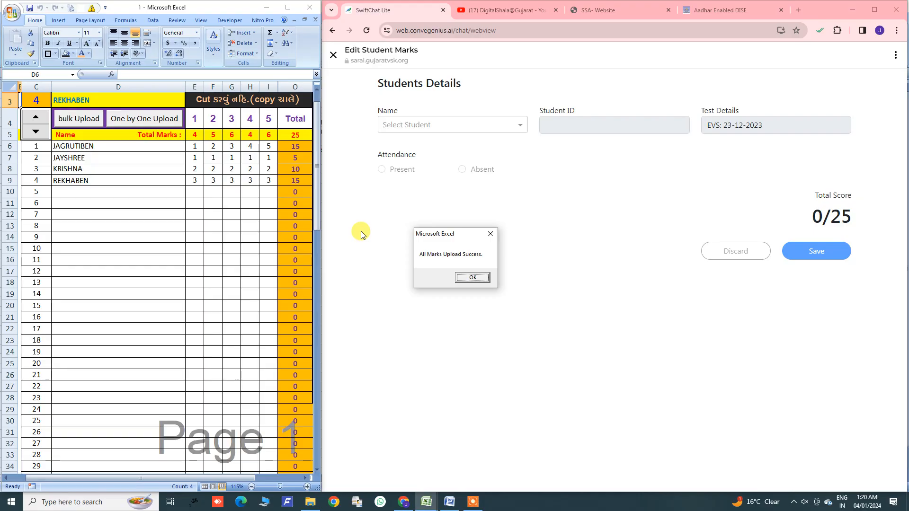
pyautogui.click(471, 278)
# Step: Check each of the four students' saved Q1 to Q5 marks in the SwiftChat form against the Excel sheet, from the last student to the first
pyautogui.click(407, 125)
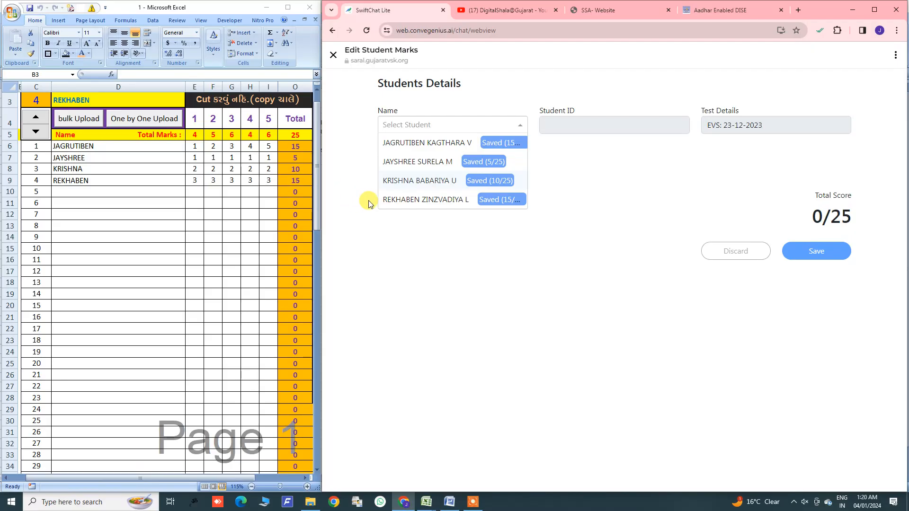
pyautogui.click(406, 200)
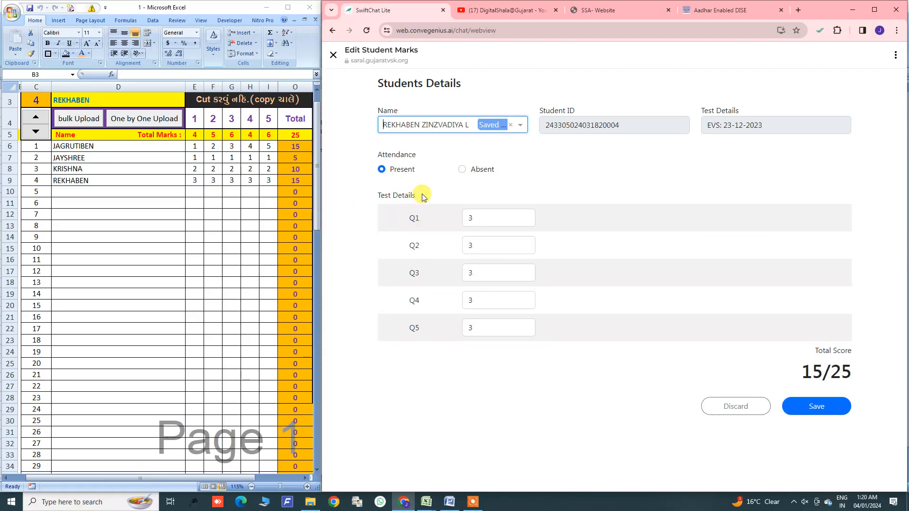
pyautogui.click(407, 125)
pyautogui.click(411, 180)
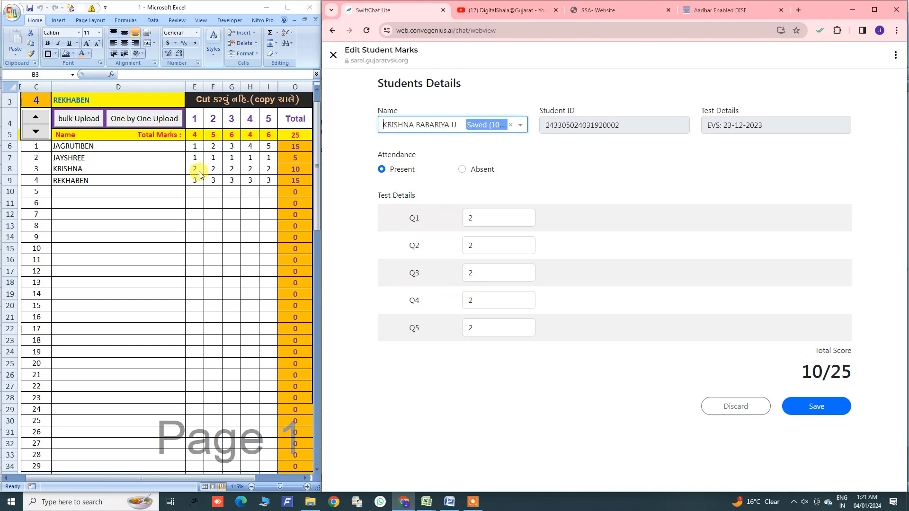
pyautogui.click(405, 129)
pyautogui.click(410, 162)
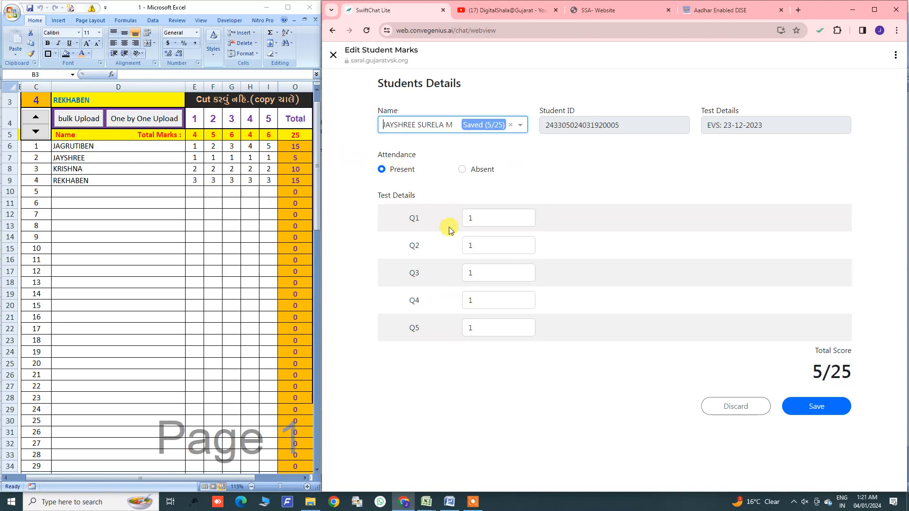
pyautogui.click(415, 127)
pyautogui.click(422, 143)
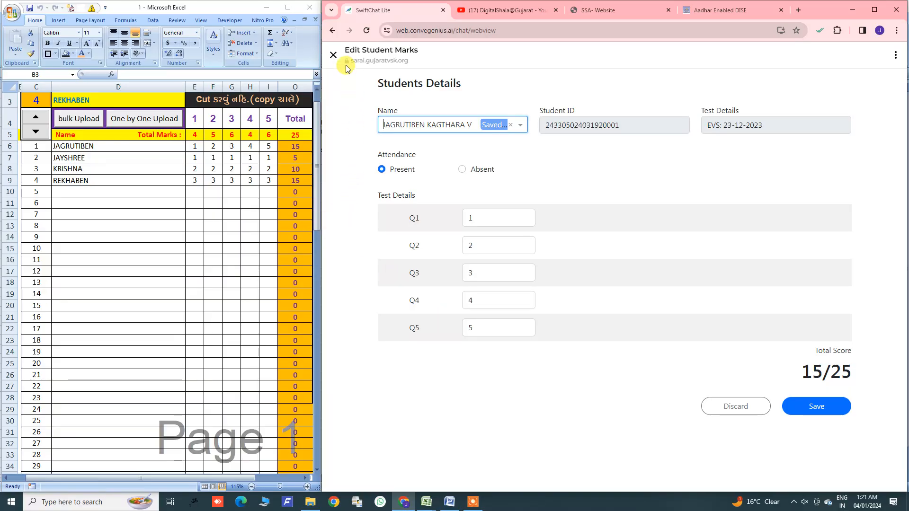
pyautogui.click(350, 148)
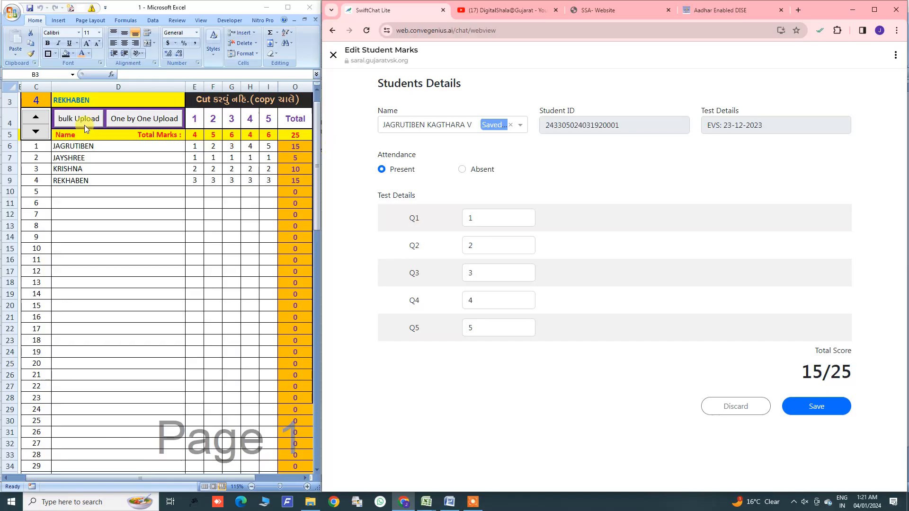
pyautogui.click(125, 177)
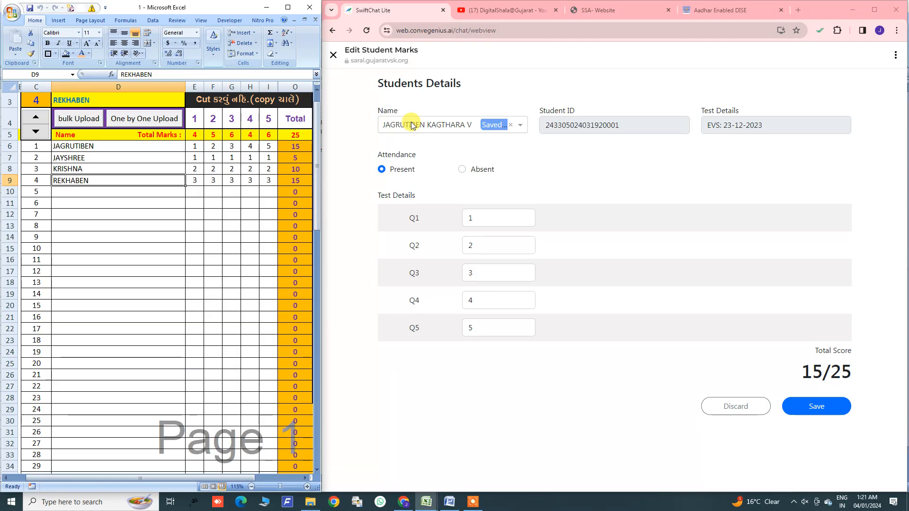
pyautogui.click(350, 154)
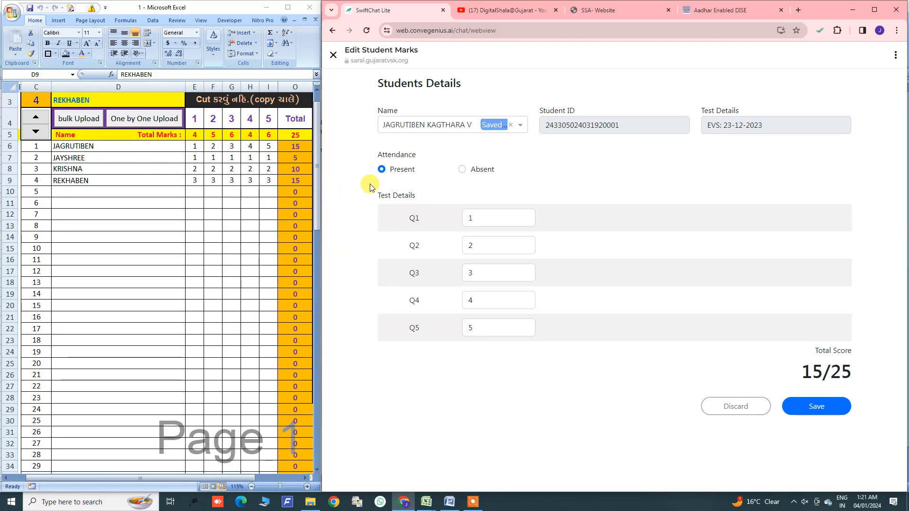
# Step: Open the form's student list and rerun the bulk marks upload for student numbers 1 to 4
pyautogui.click(384, 126)
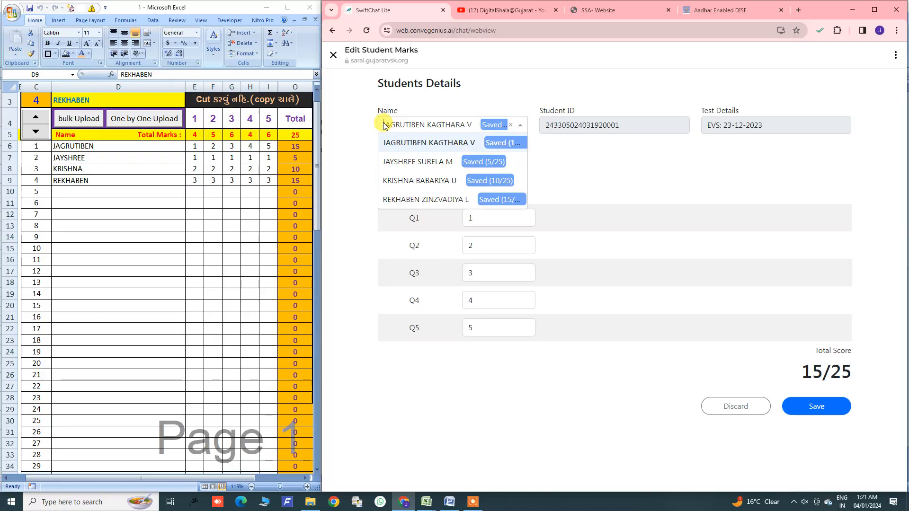
pyautogui.click(70, 121)
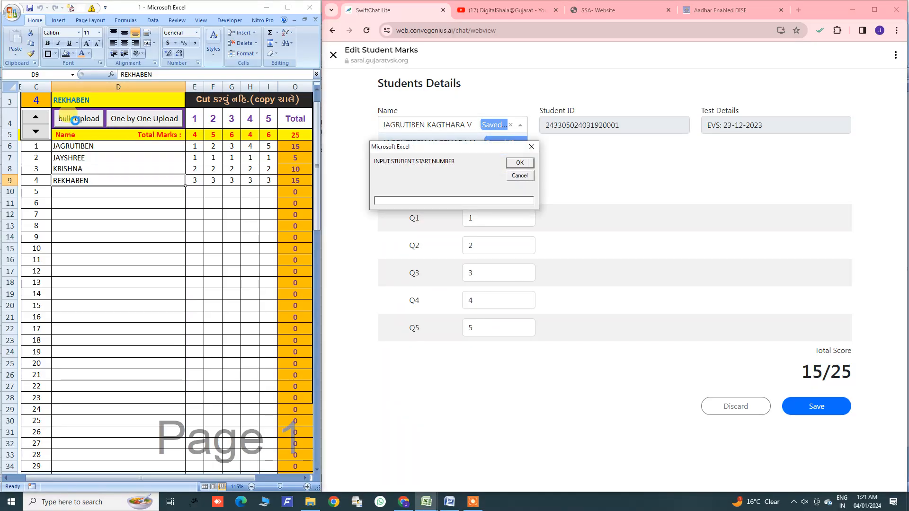
pyautogui.write('1')
pyautogui.press('Return')
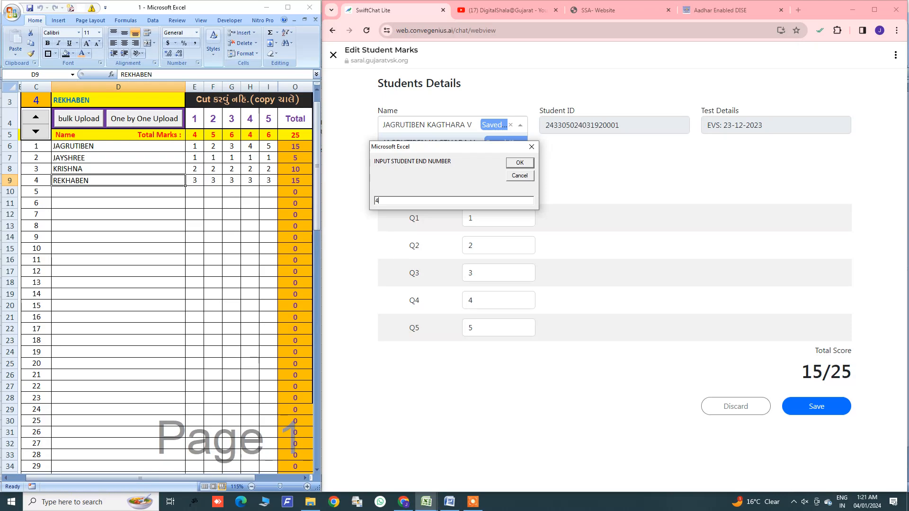
pyautogui.press('Return')
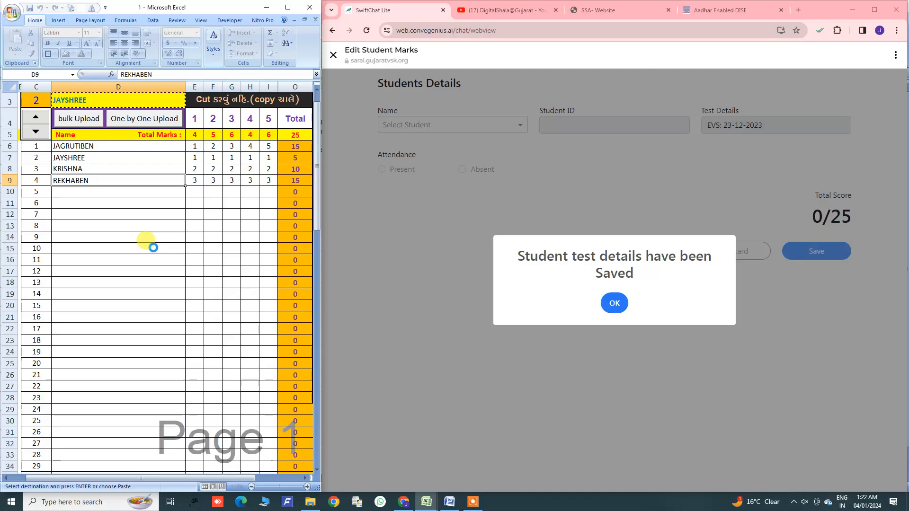
# Step: Interrupt and end the running upload macro, dismiss SwiftChat's save message and reopen its student list
pyautogui.press('Escape')
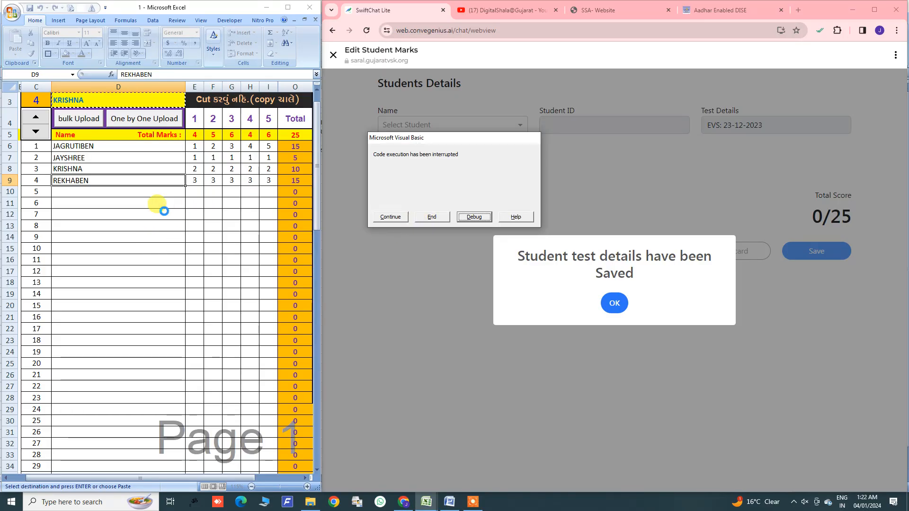
pyautogui.click(431, 216)
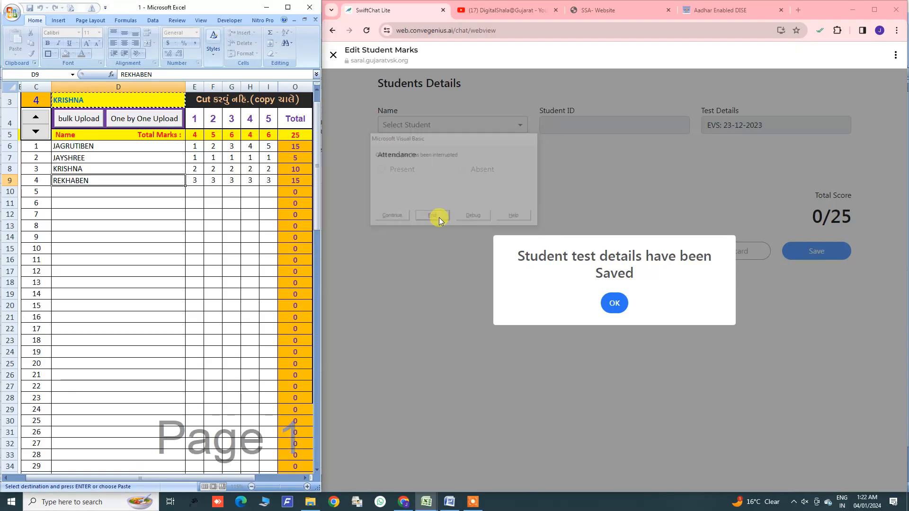
pyautogui.click(161, 205)
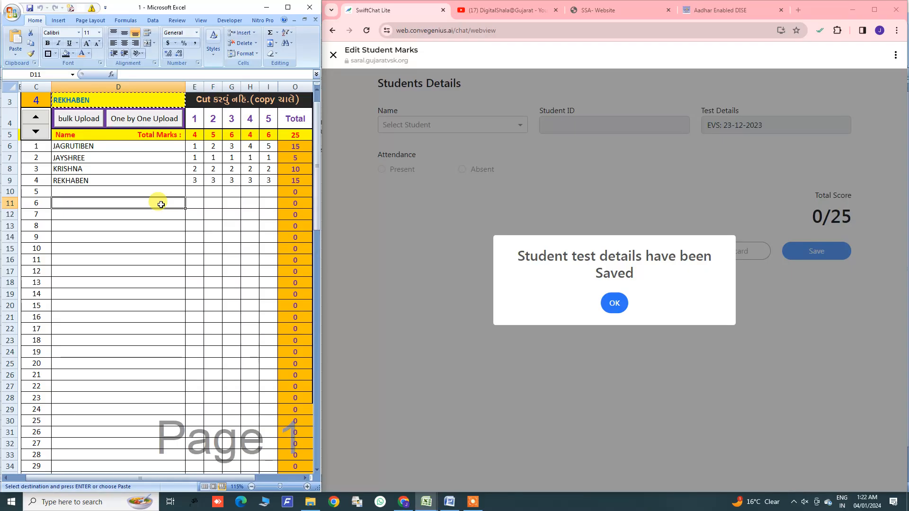
pyautogui.write('`')
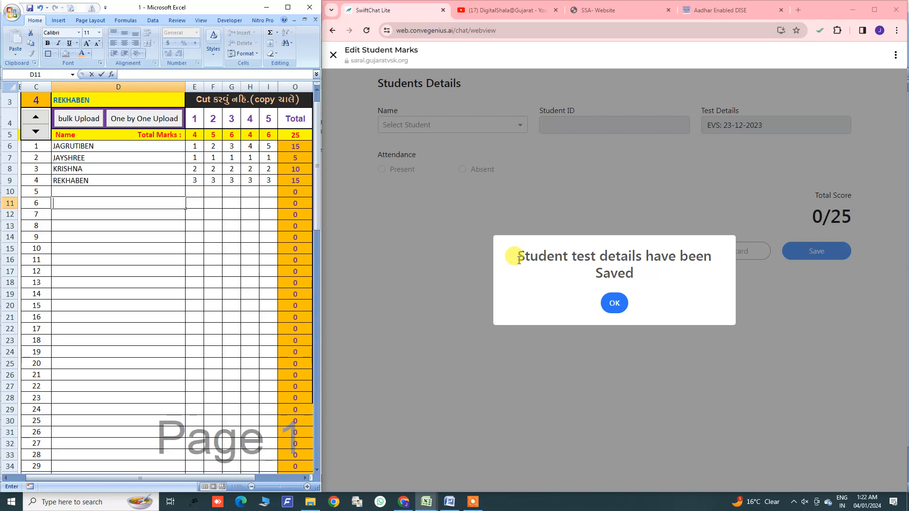
pyautogui.click(426, 258)
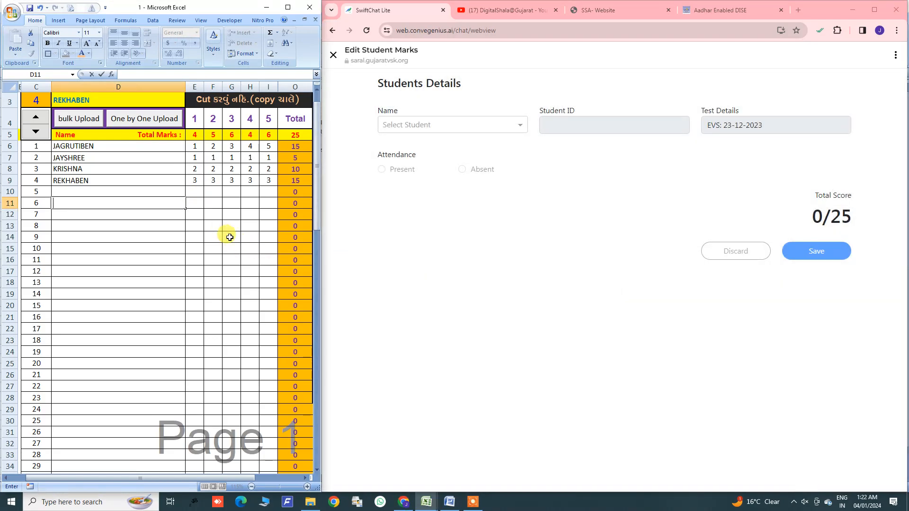
pyautogui.click(421, 124)
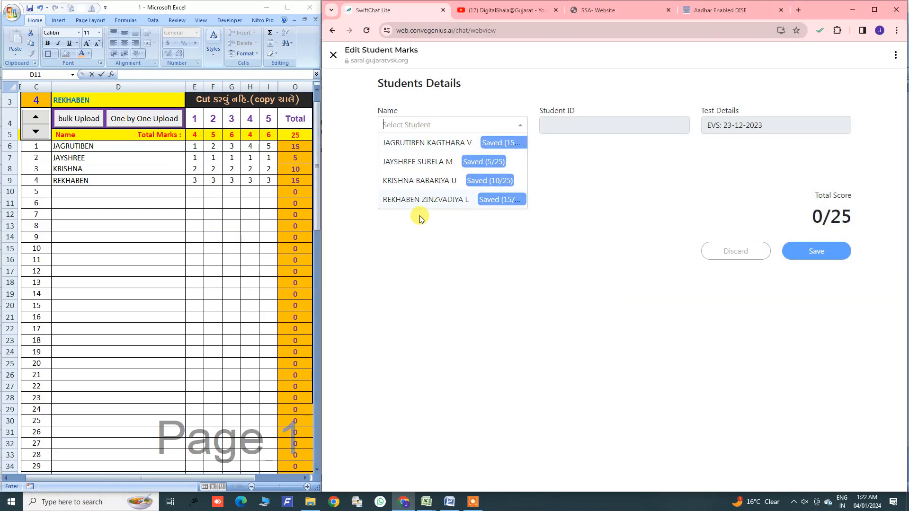
# Step: Browse the Videos and Home pages of the DigitalShala@Gujarat YouTube channel for the related school software tutorials
pyautogui.click(482, 13)
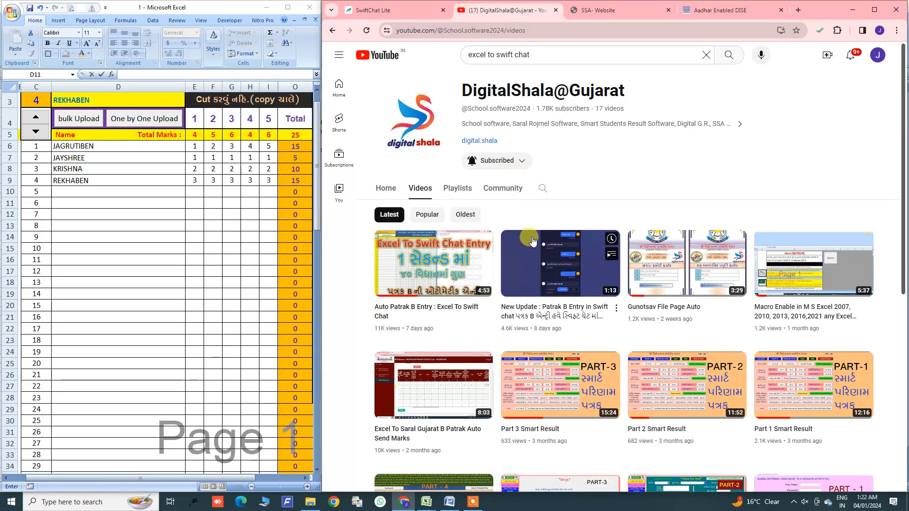
pyautogui.scroll(-3, 511, 259)
pyautogui.scroll(-3, 511, 260)
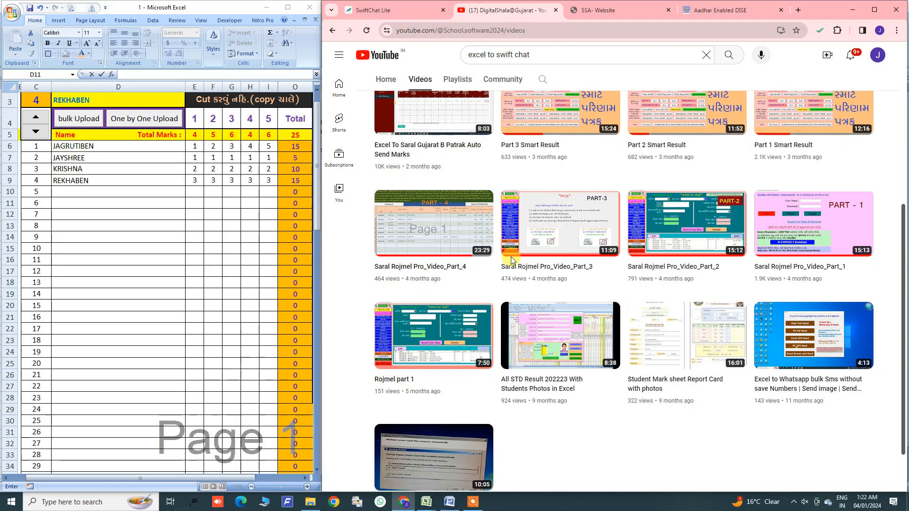
pyautogui.scroll(3, 545, 255)
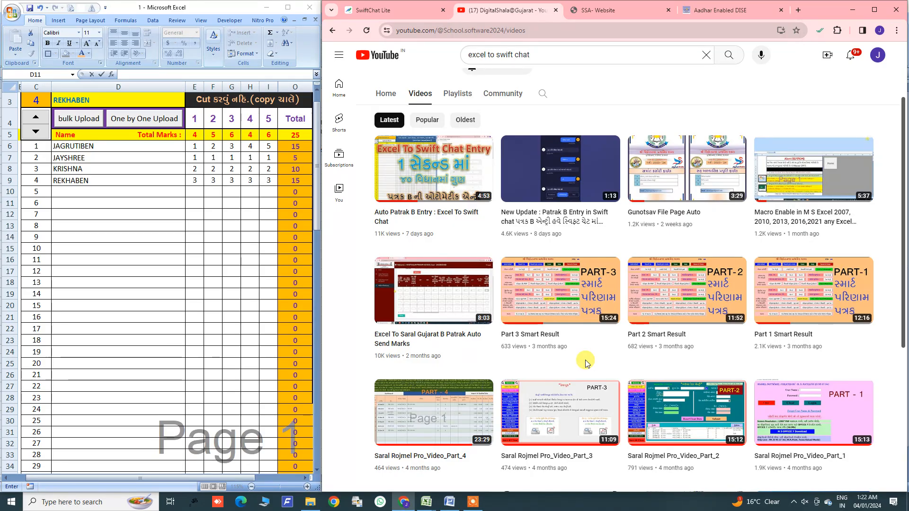
pyautogui.scroll(-4, 585, 362)
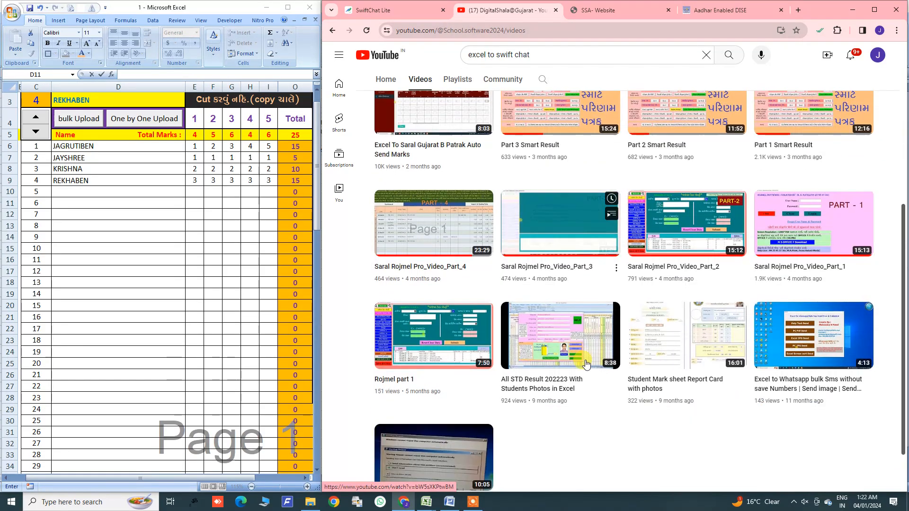
pyautogui.scroll(-1, 585, 362)
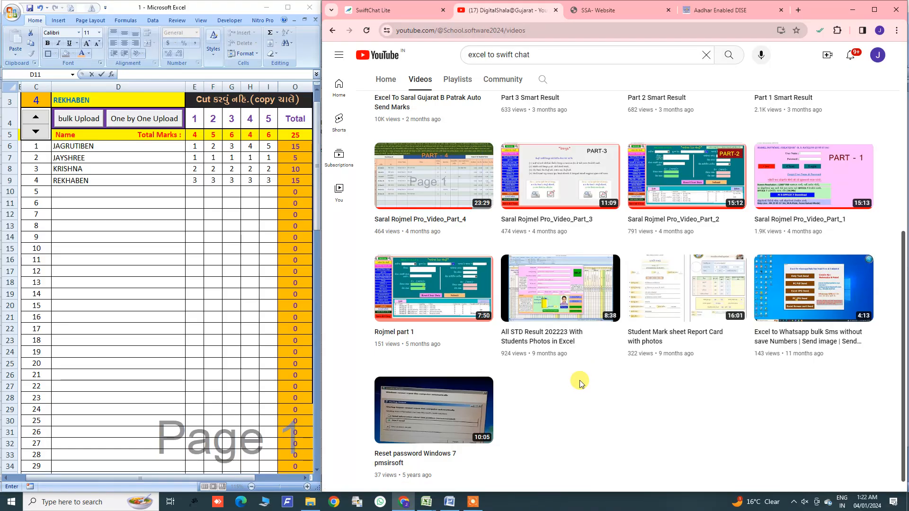
pyautogui.scroll(7, 580, 381)
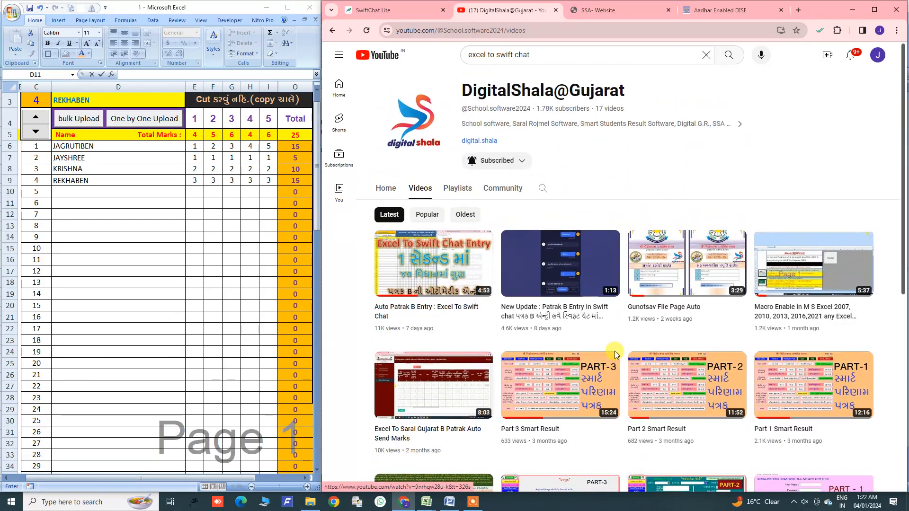
pyautogui.click(386, 189)
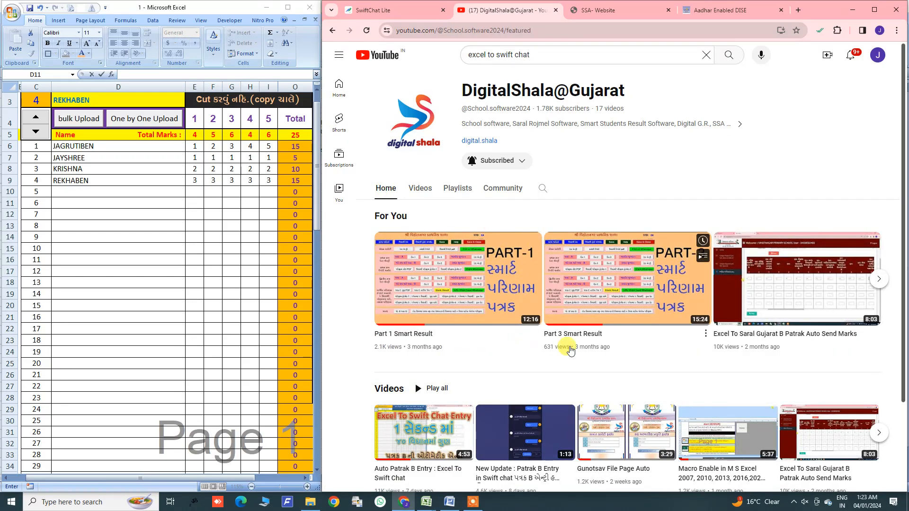
pyautogui.scroll(-2, 631, 369)
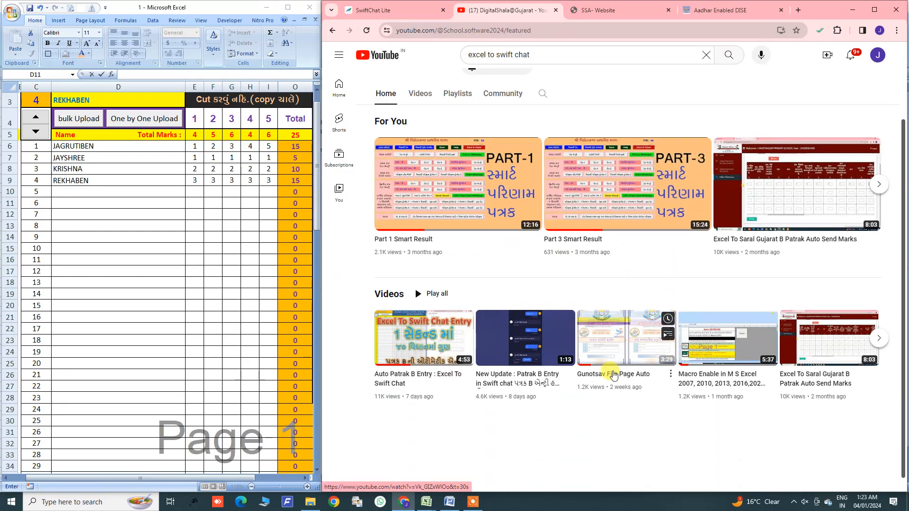
# Step: Widen the Excel window to view the school software list beside the Total column, and restore the side-by-side layout with the YouTube channel
pyautogui.click(259, 246)
pyautogui.moveTo(320, 260); pyautogui.dragTo(451, 275)
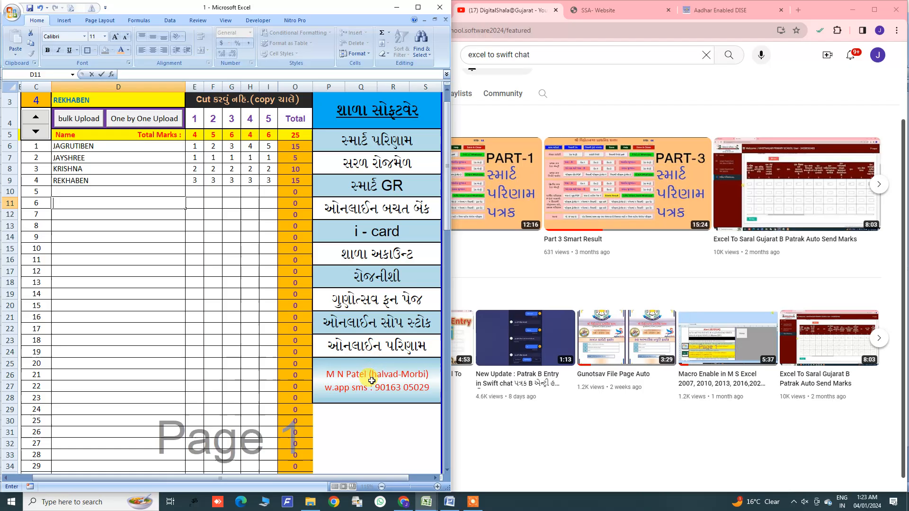
pyautogui.moveTo(451, 302); pyautogui.dragTo(320, 291)
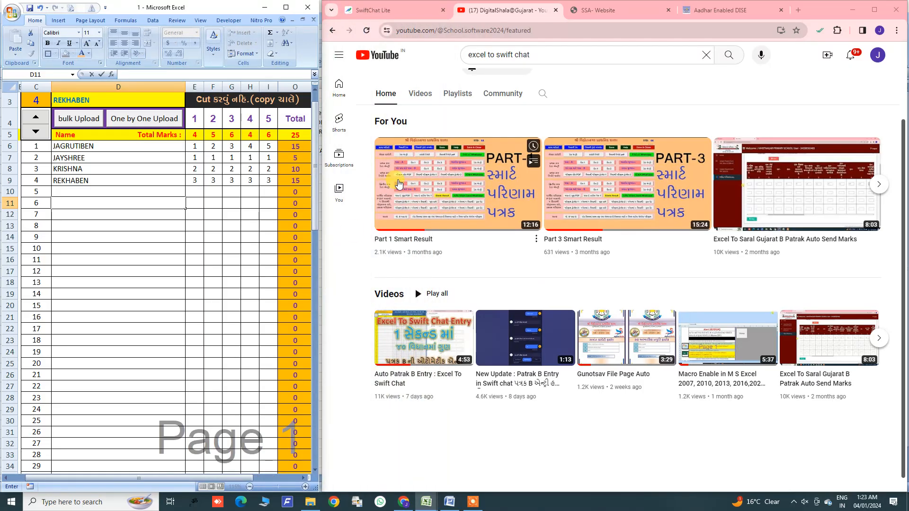
pyautogui.scroll(2, 407, 185)
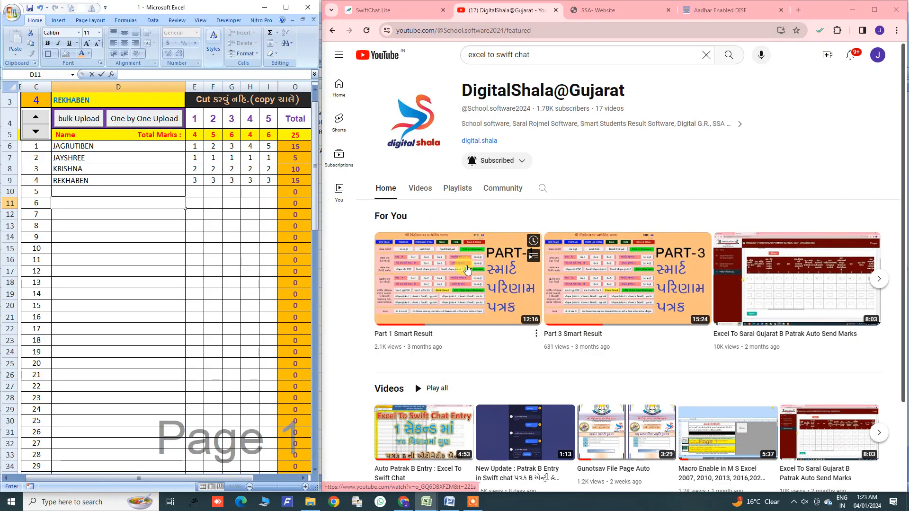